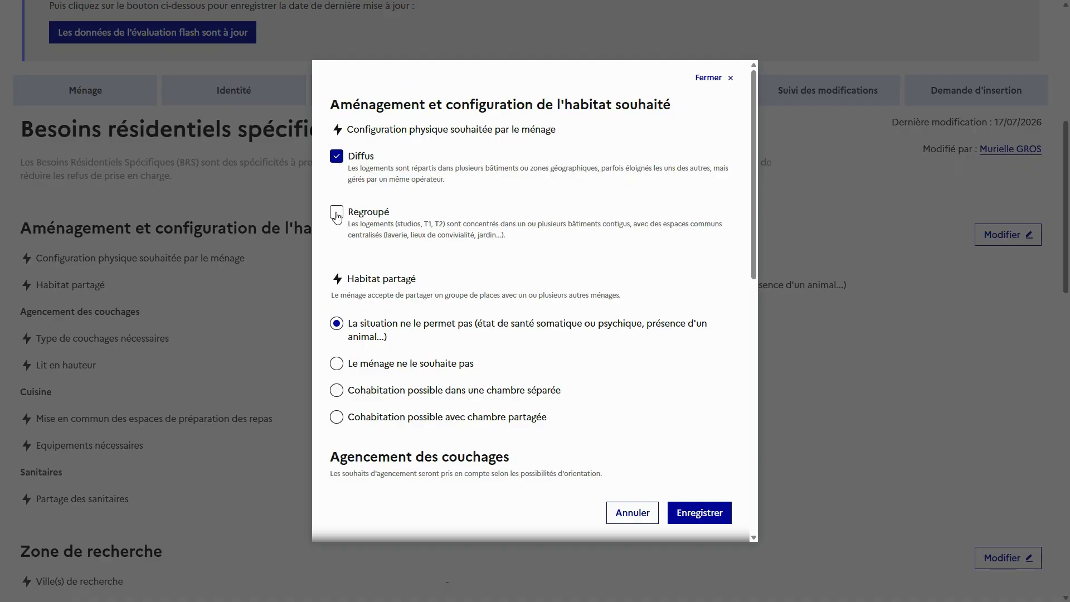
# Step: Add Regroupé to the household's desired physical configuration and review the shared housing, bedding, kitchen and equipment options
pyautogui.click(336, 213)
pyautogui.scroll(-2, 448, 290)
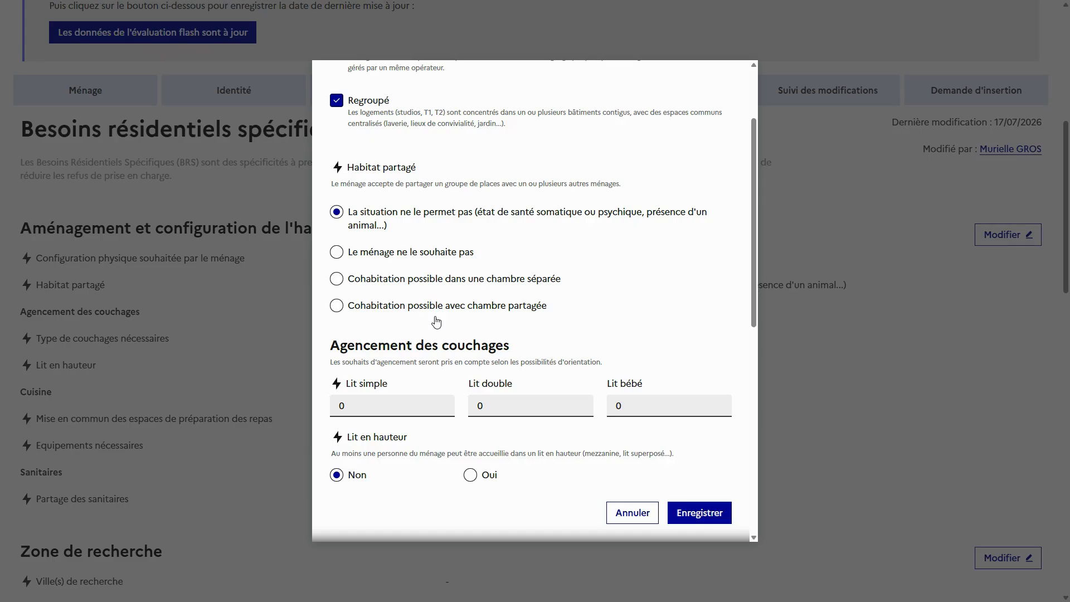
pyautogui.scroll(-2, 436, 326)
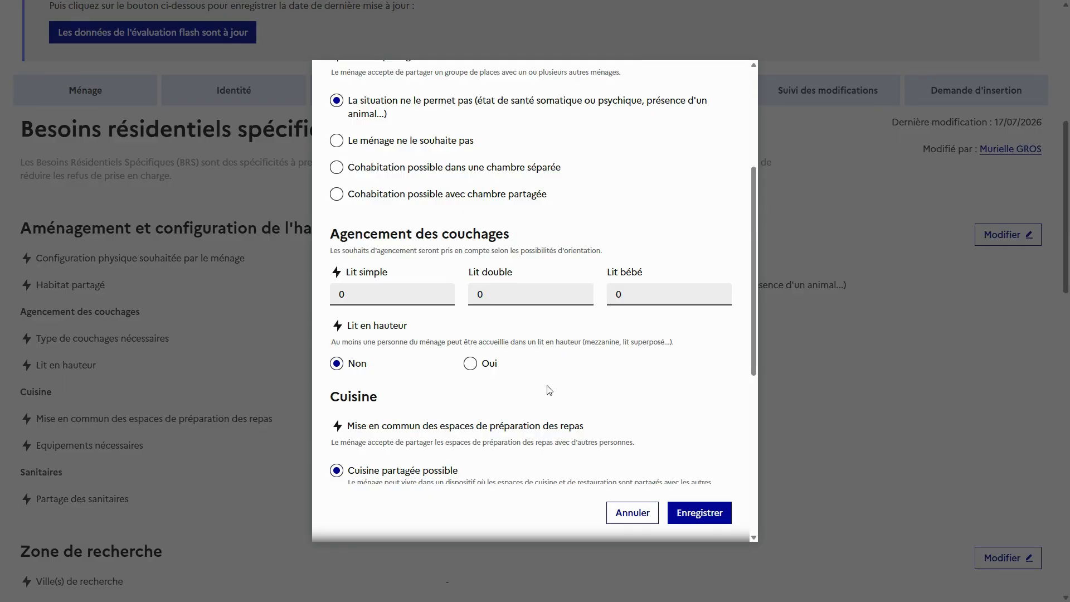
pyautogui.scroll(-2, 550, 410)
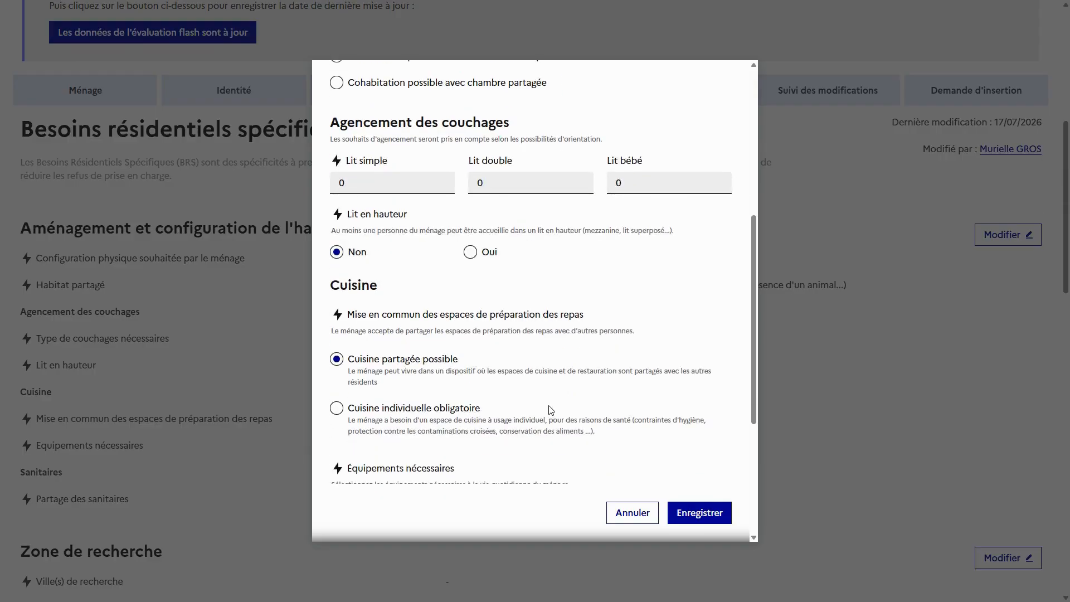
pyautogui.scroll(-1, 550, 410)
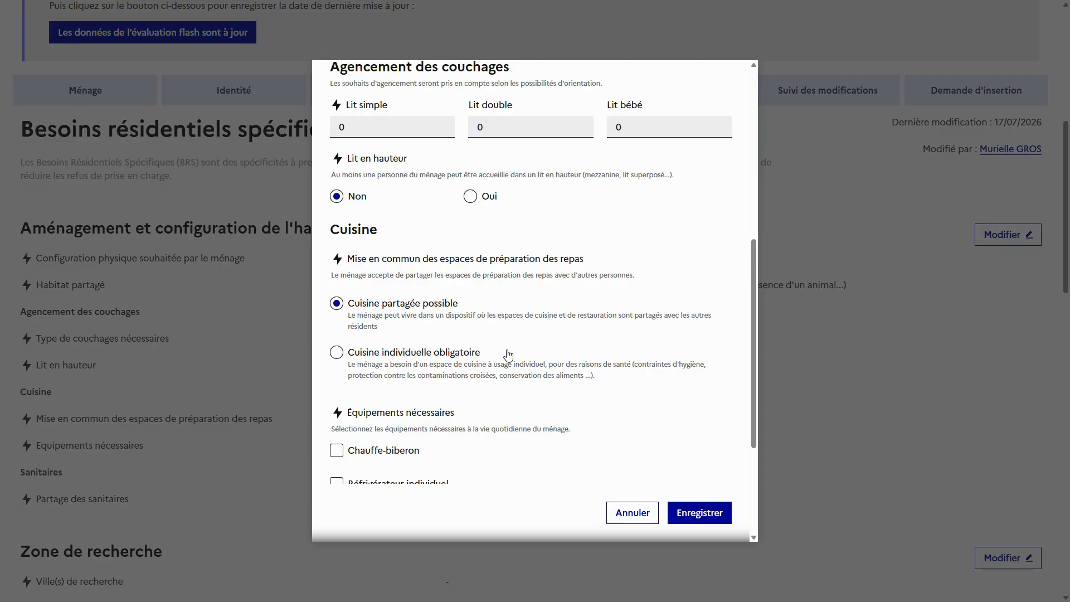
pyautogui.scroll(-2, 523, 369)
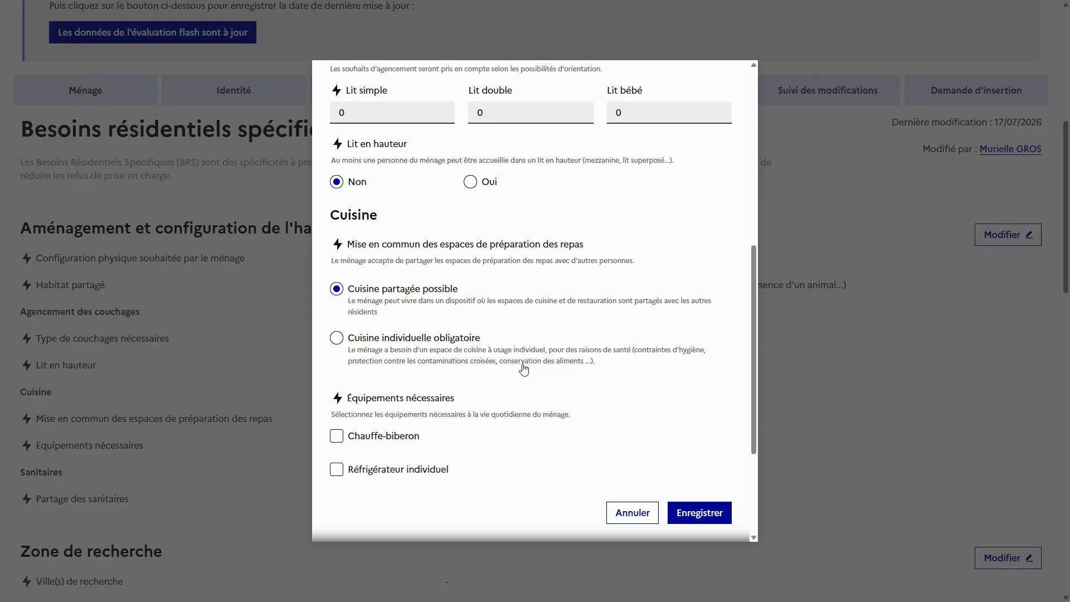
pyautogui.scroll(-2, 524, 369)
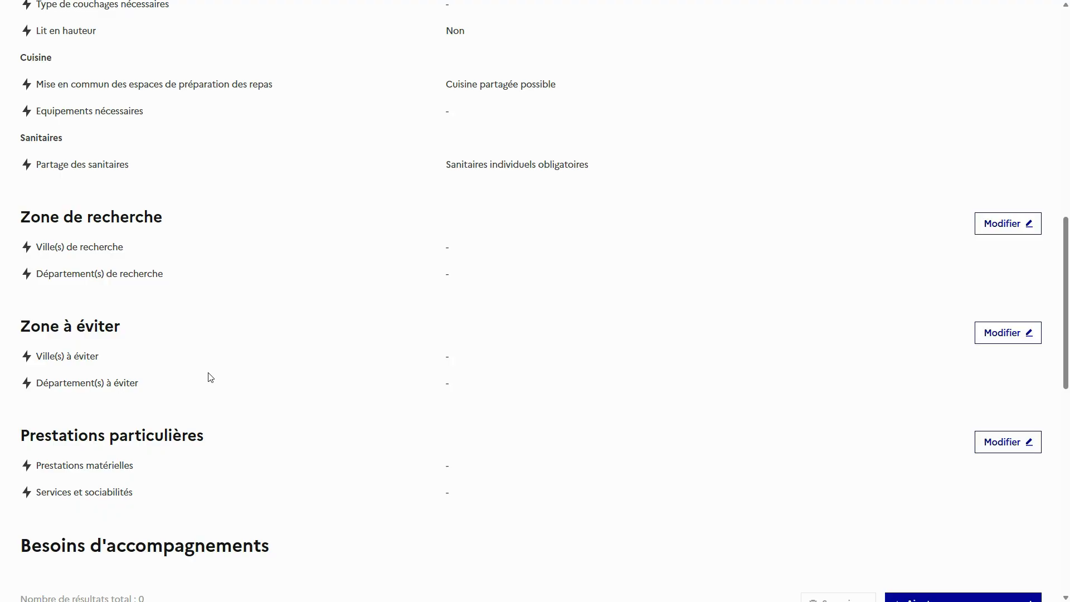
# Step: Open the Zone de recherche editing form to view its city and department fields, and close it without entering anything
pyautogui.click(987, 231)
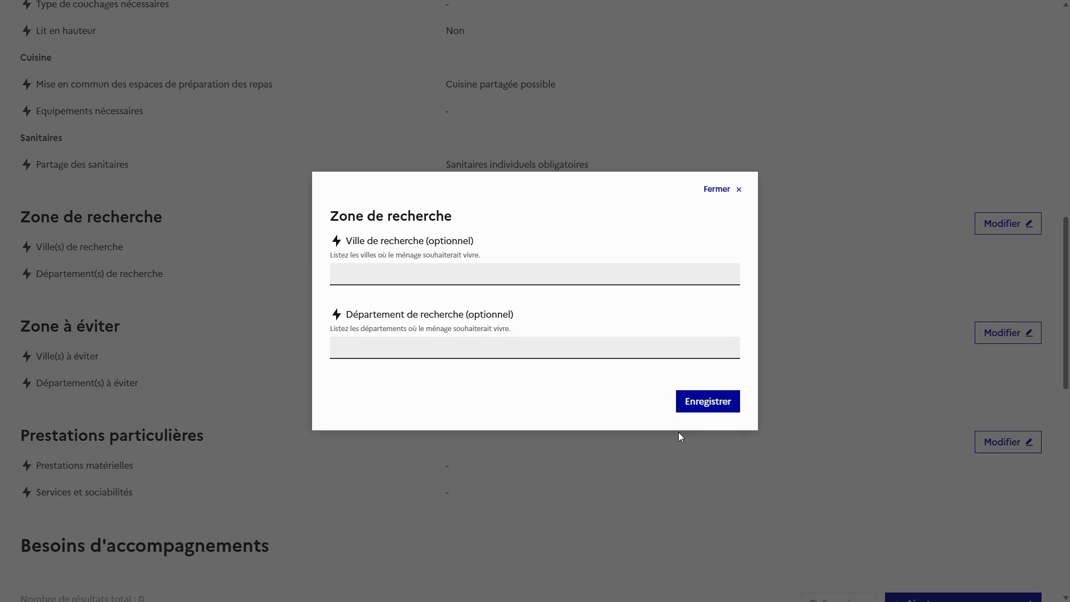
pyautogui.click(83, 564)
pyautogui.scroll(-3, 357, 270)
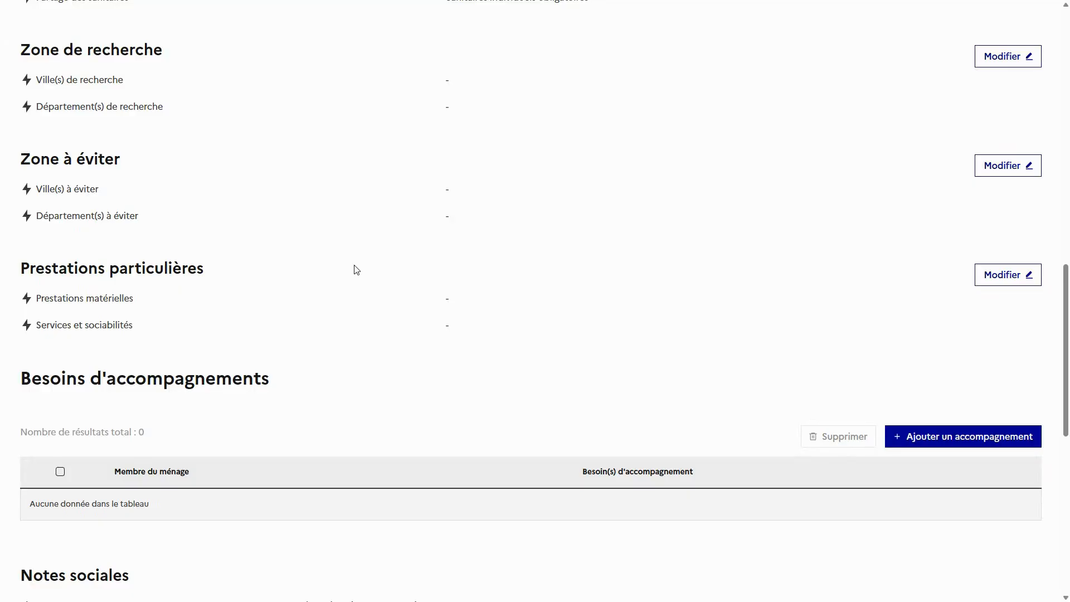
# Step: Review the Prestations particulières options for material services and sociability, and save them with every answer left at Non
pyautogui.click(984, 275)
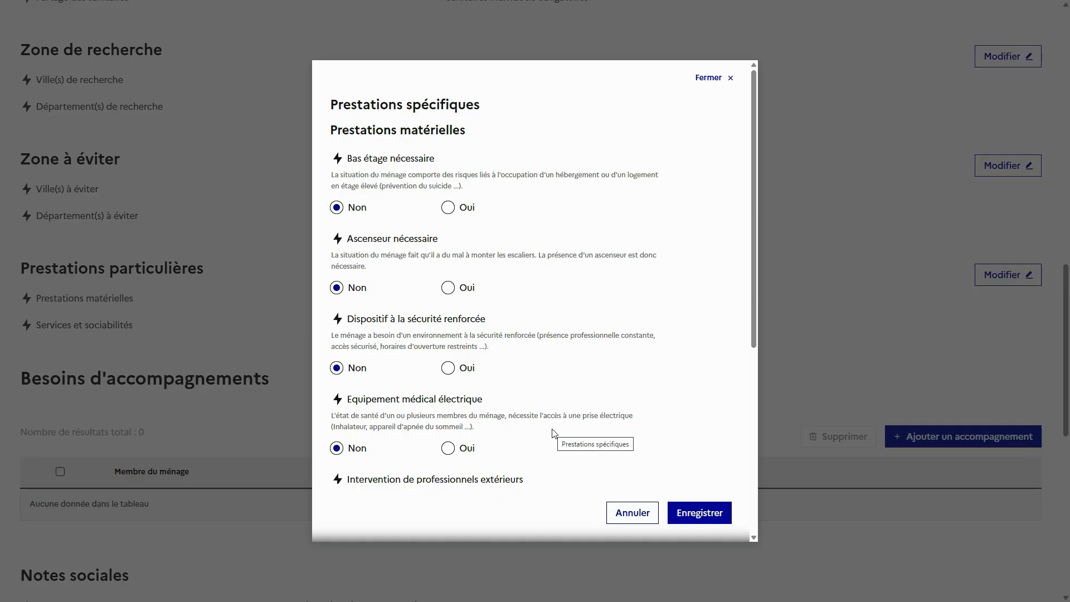
pyautogui.scroll(-2, 553, 433)
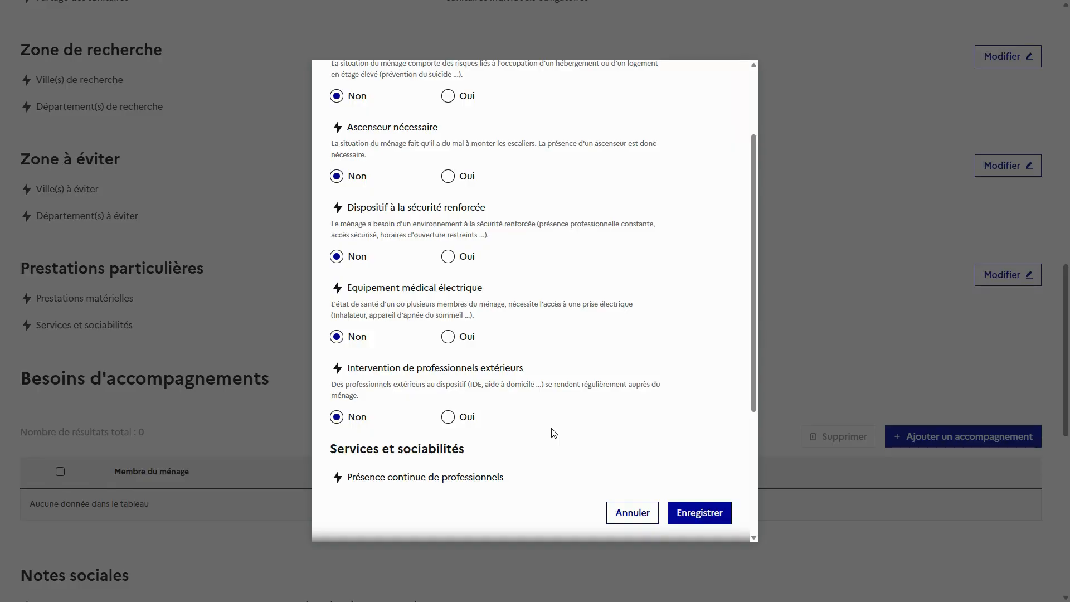
pyautogui.scroll(-3, 554, 433)
pyautogui.scroll(-1, 553, 433)
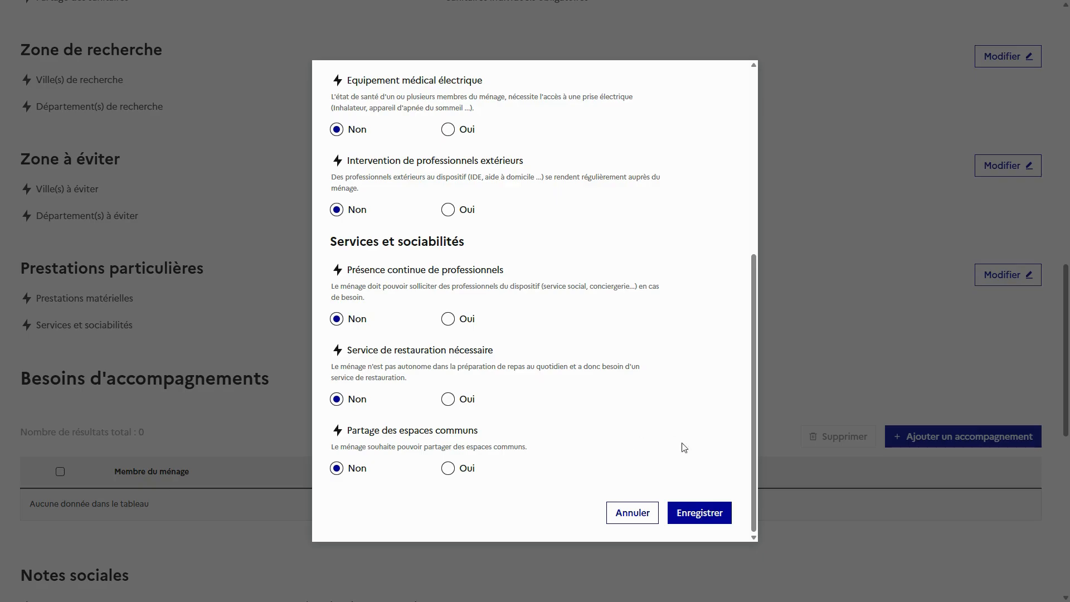
pyautogui.click(709, 510)
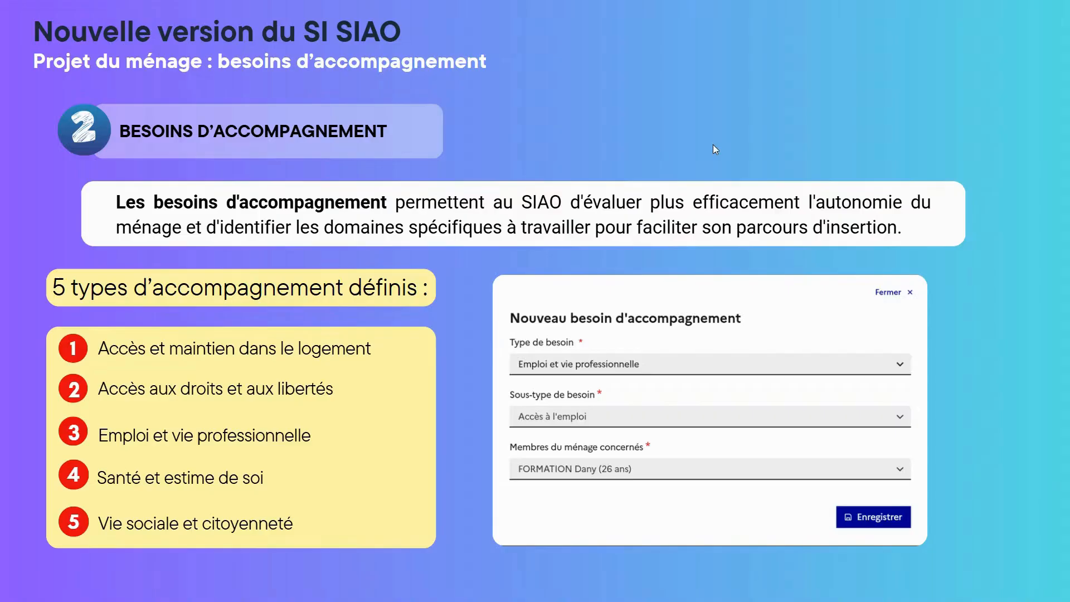
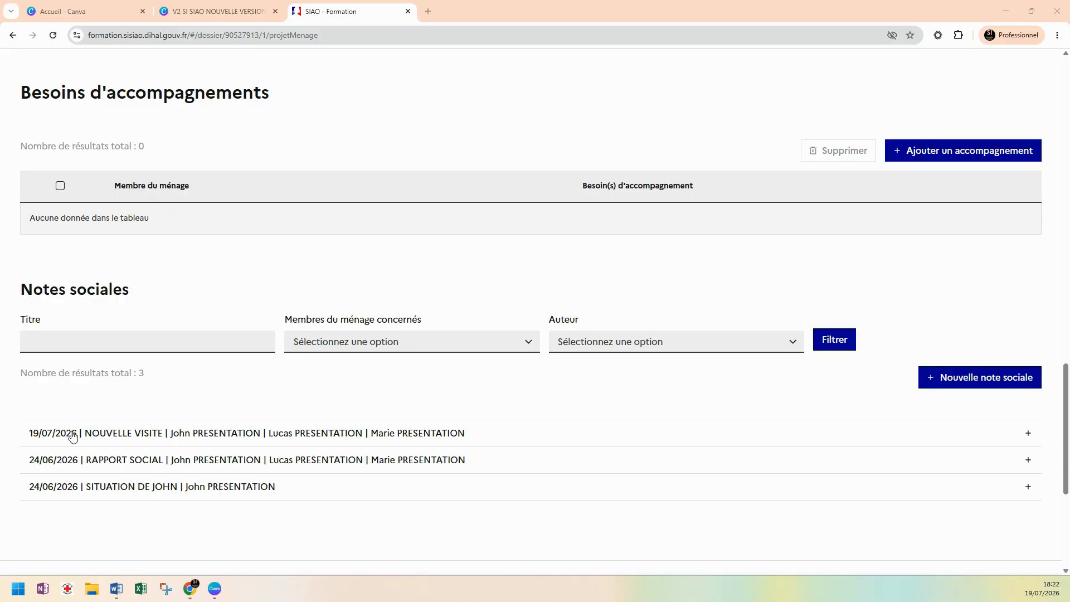
# Step: Expand and collapse each of the three listed social notes to check its author, publication date and household members
pyautogui.click(375, 435)
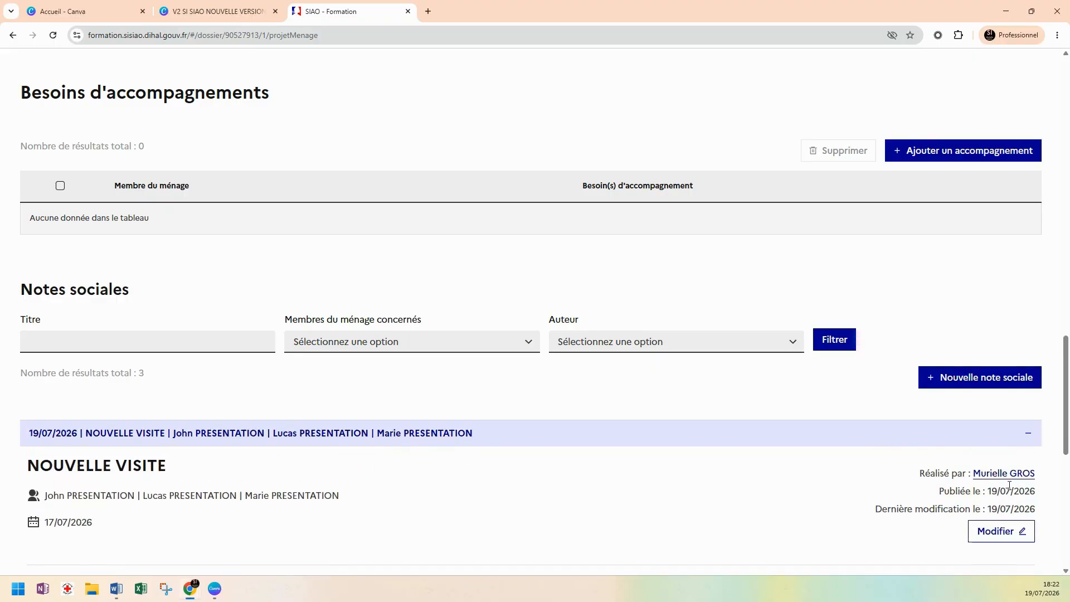
pyautogui.click(420, 433)
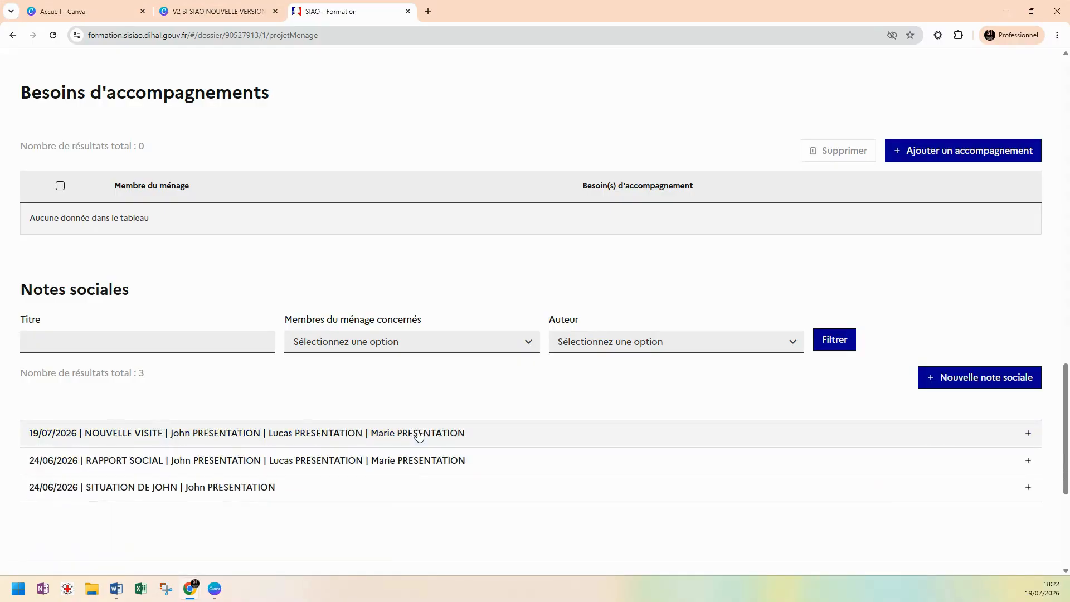
pyautogui.click(328, 460)
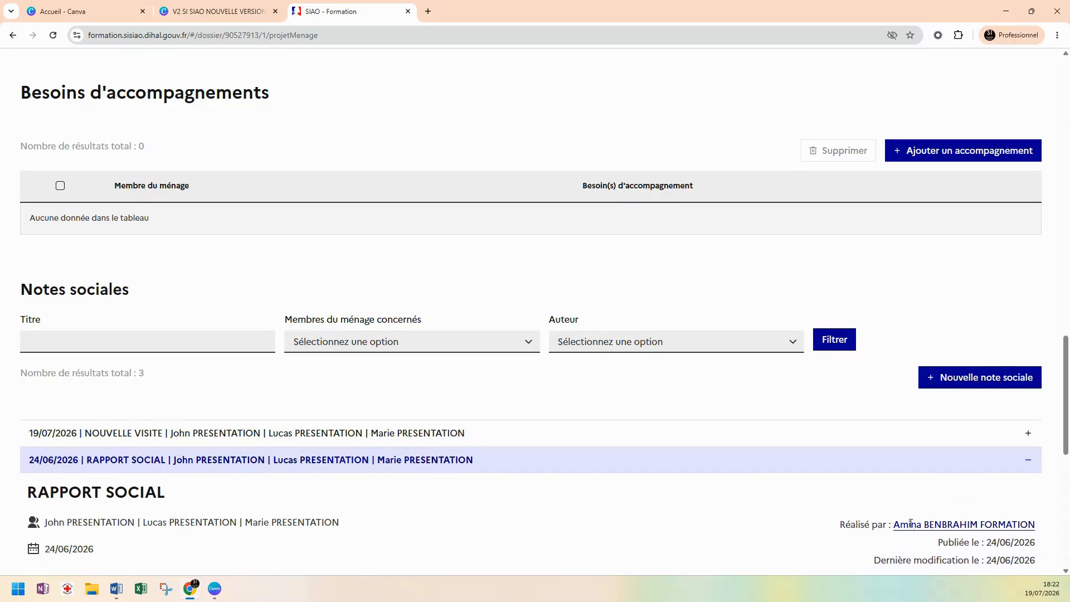
pyautogui.click(348, 459)
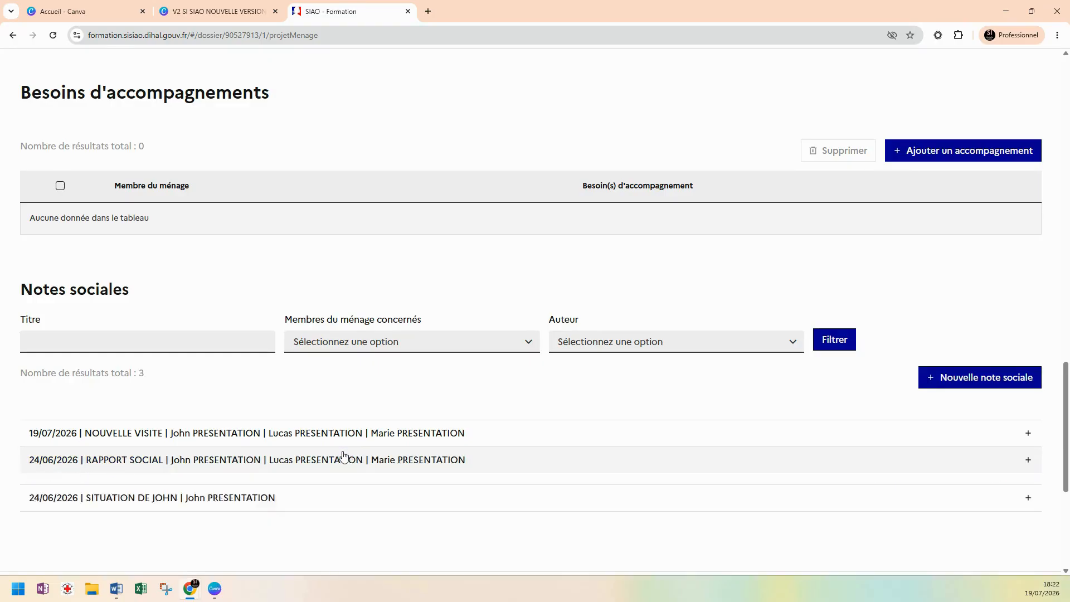
pyautogui.click(214, 494)
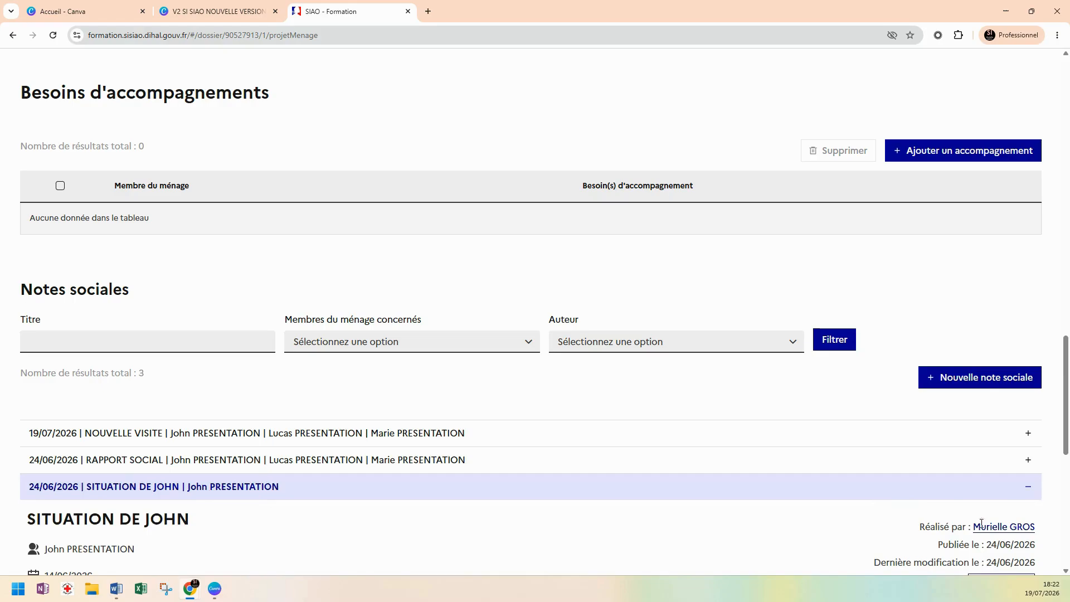
pyautogui.click(245, 488)
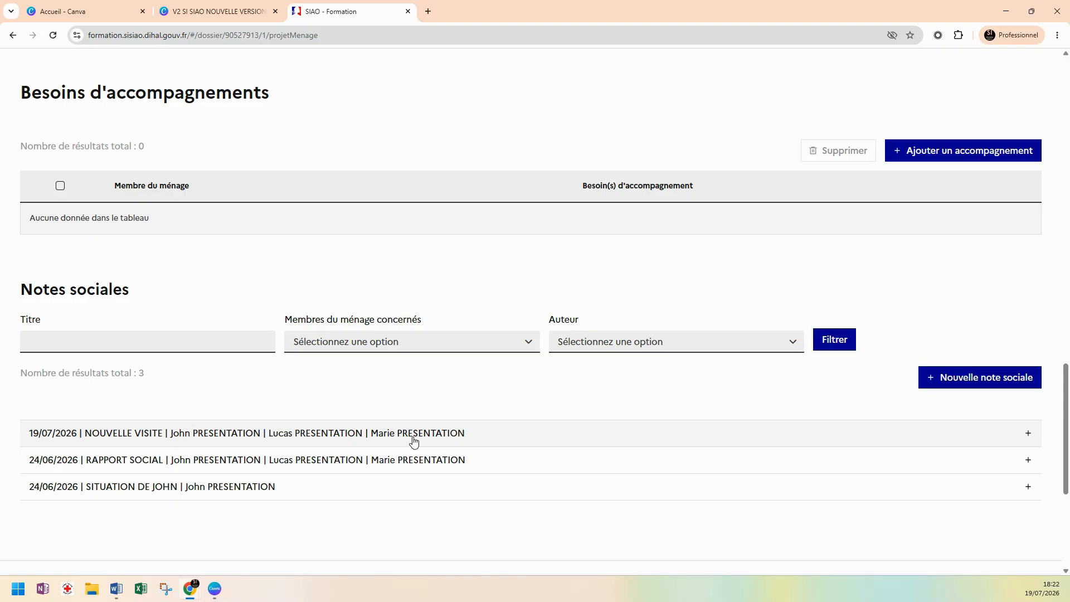
# Step: Start a new social note titled "RAPPORT DU 16.07.2026" with the interview date 16/07/2026
pyautogui.click(991, 378)
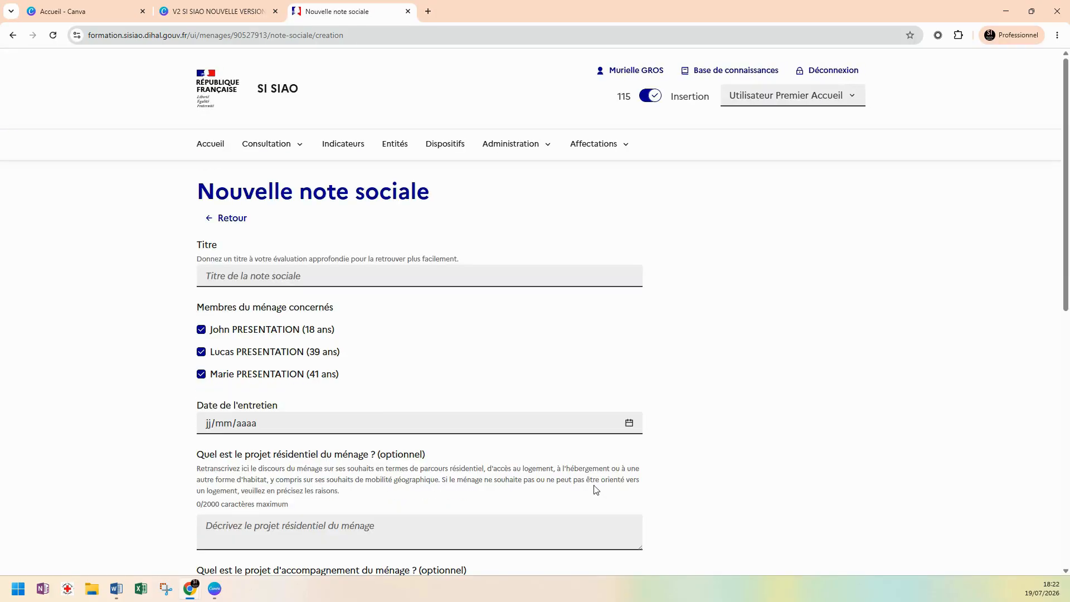
pyautogui.click(248, 273)
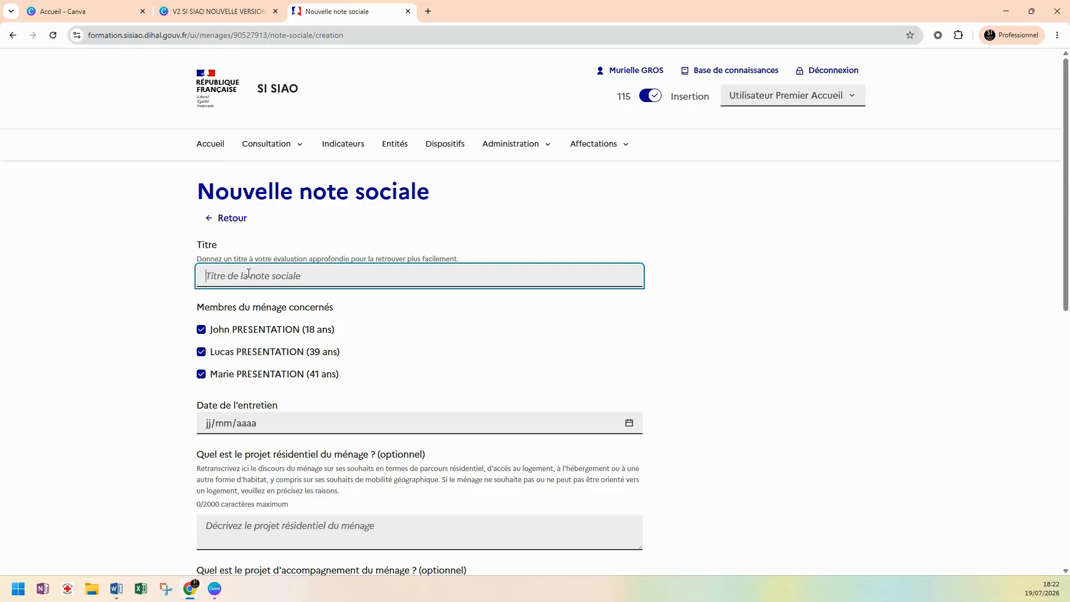
pyautogui.write('RAPPORT DU 16.07.2026')
pyautogui.click(210, 423)
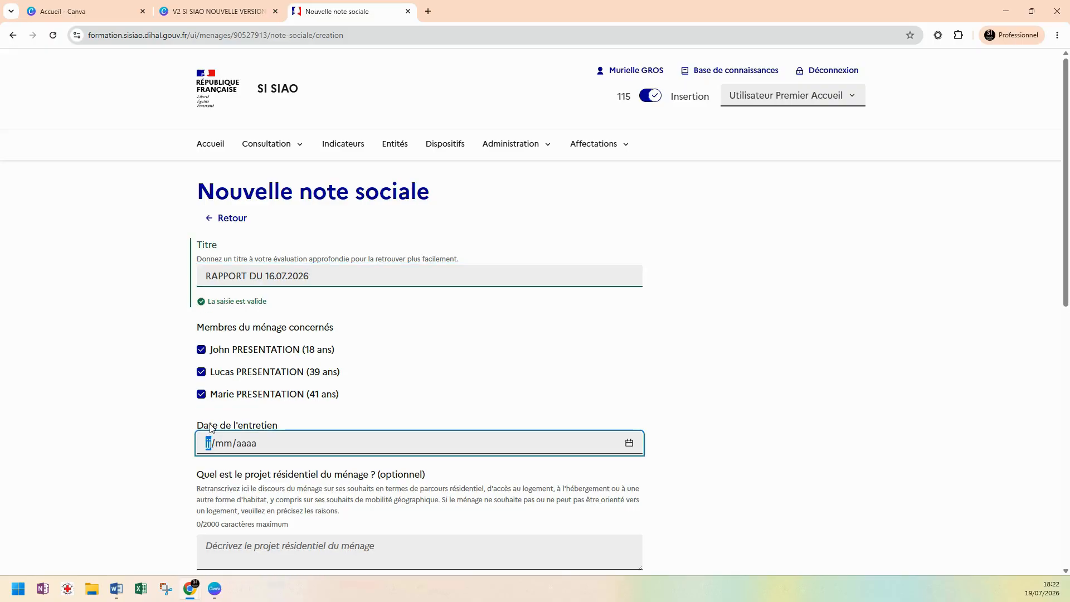
pyautogui.write('160720')
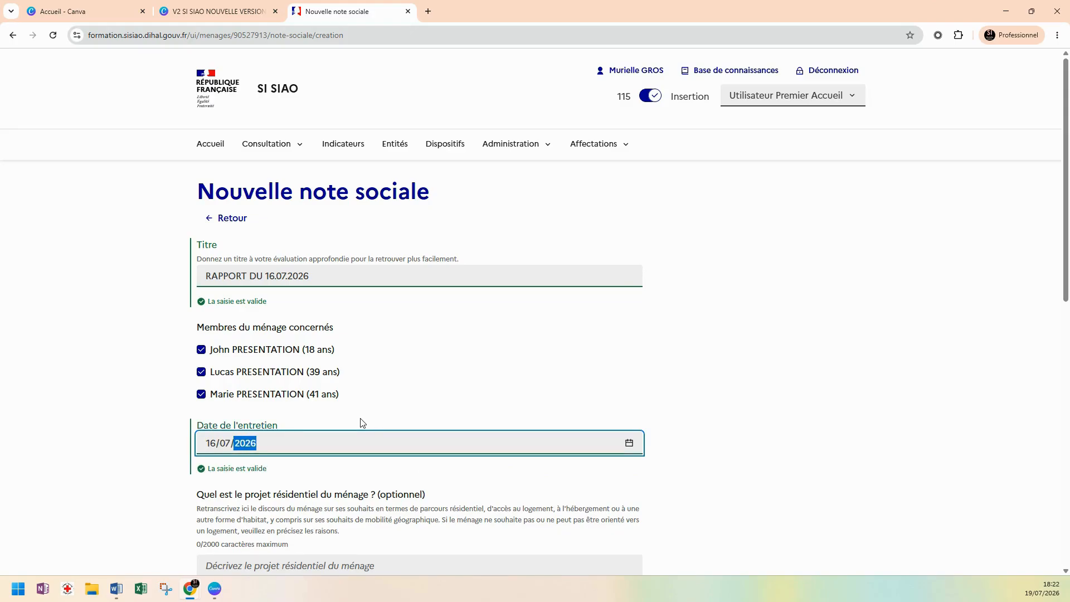
# Step: Enter "RAPPORT SOCIAL" as the social report text and publish the note to the household file
pyautogui.scroll(-7, 365, 428)
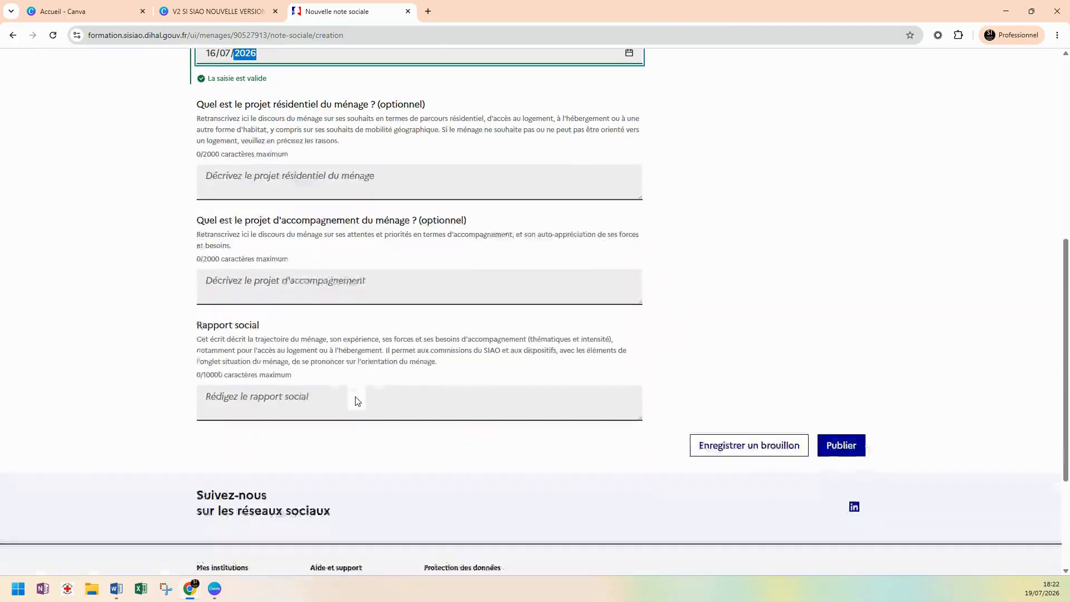
pyautogui.click(286, 401)
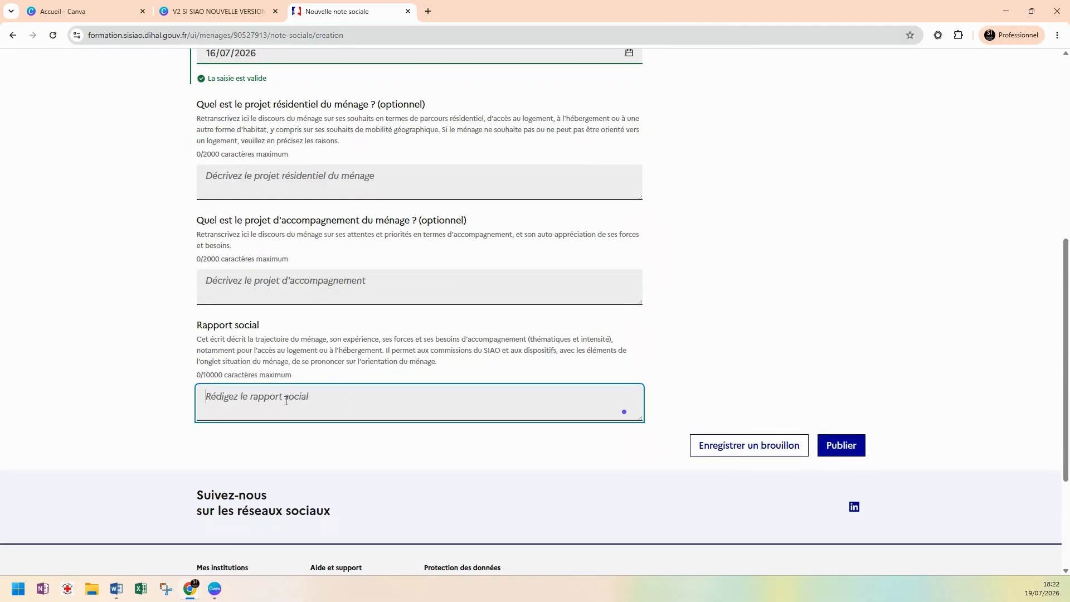
pyautogui.write('RAPPORT SOCIAL')
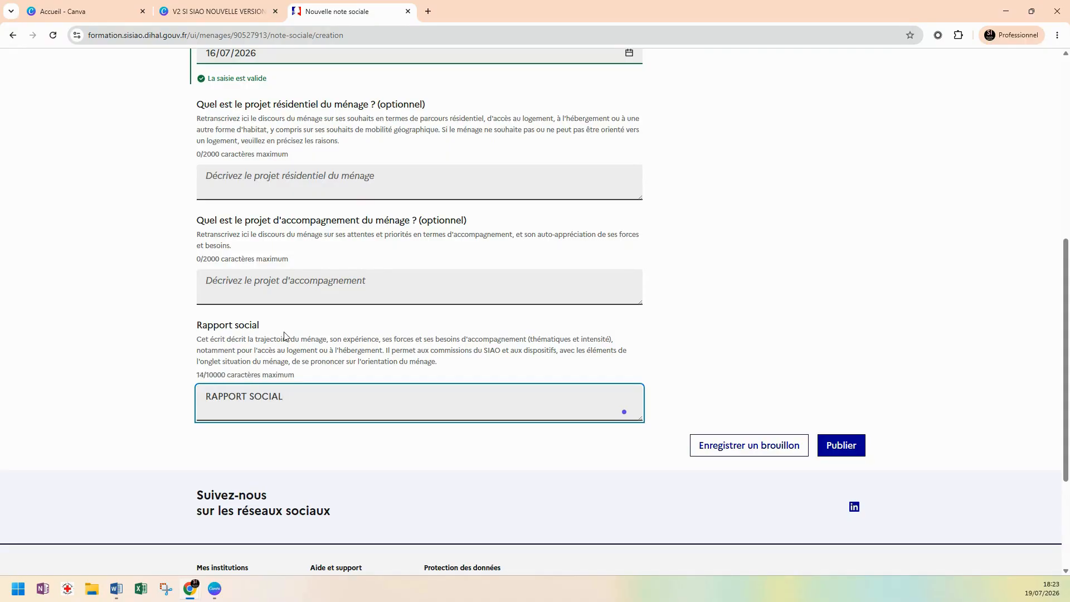
pyautogui.click(855, 454)
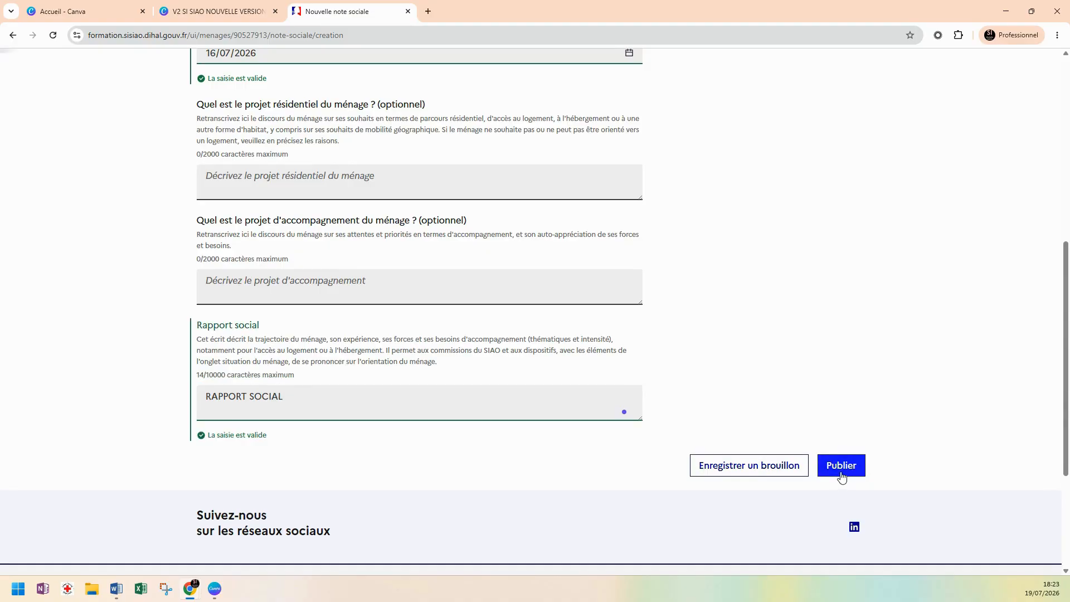
pyautogui.click(841, 467)
pyautogui.click(709, 403)
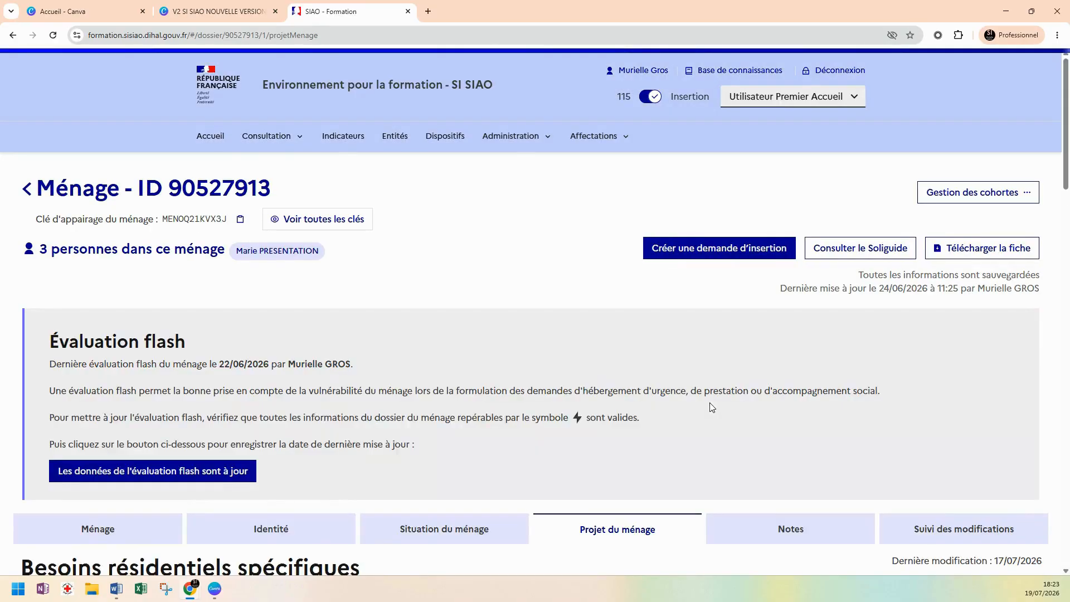
pyautogui.scroll(-15, 710, 409)
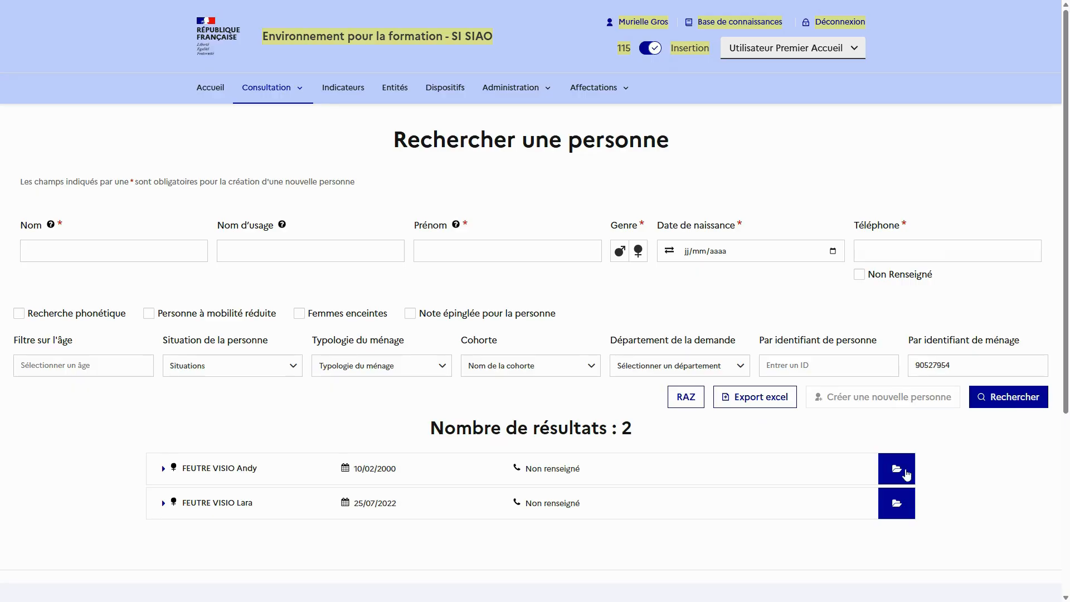
# Step: Open the first search result's household file, confirming access to it, and check its Suivi des modifications history
pyautogui.click(903, 472)
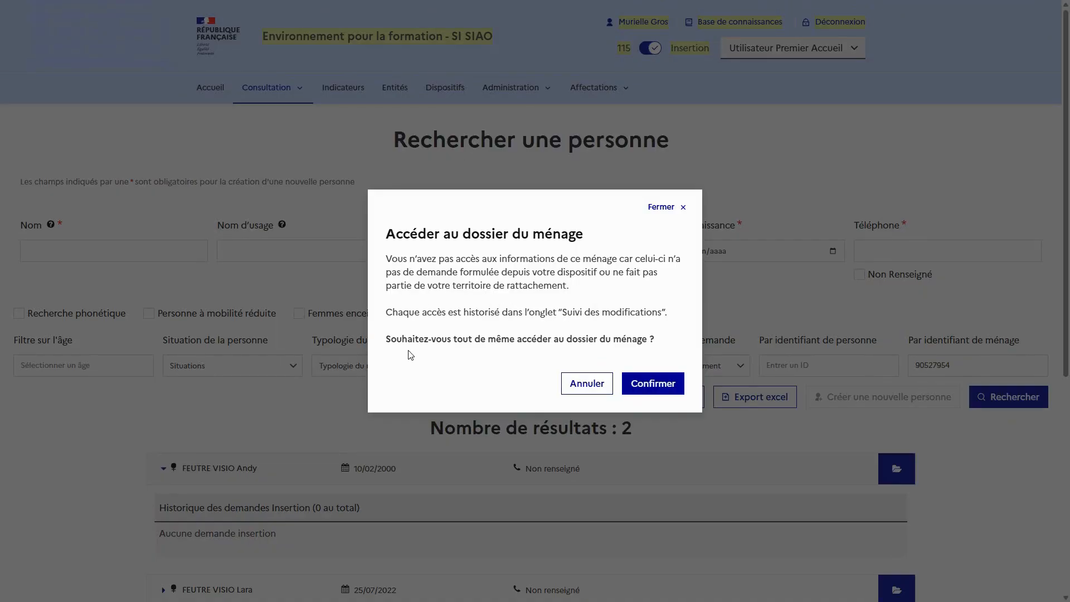
pyautogui.click(656, 391)
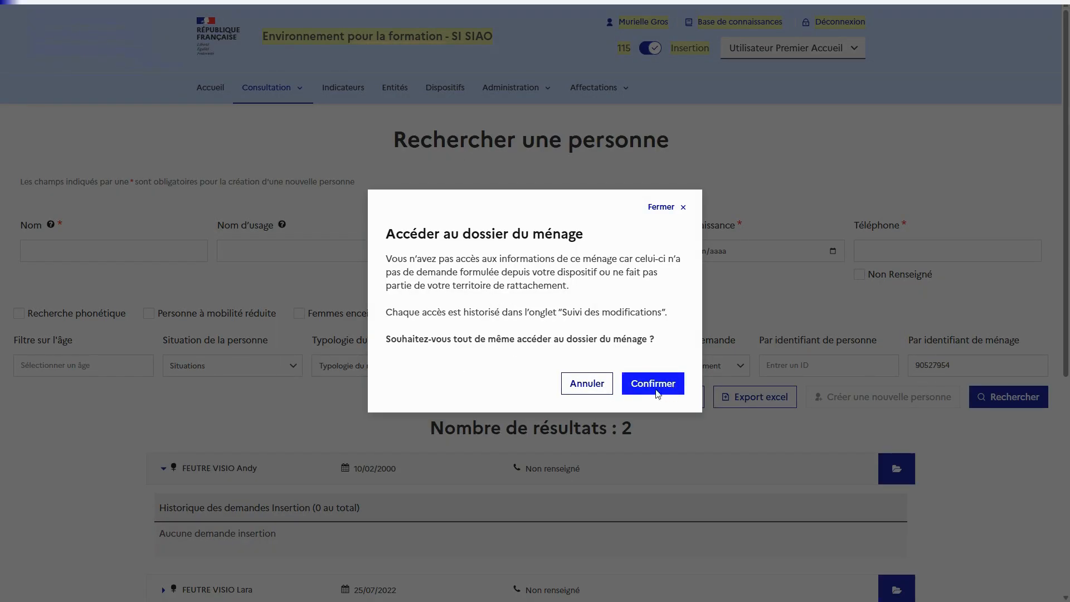
pyautogui.scroll(-3, 461, 454)
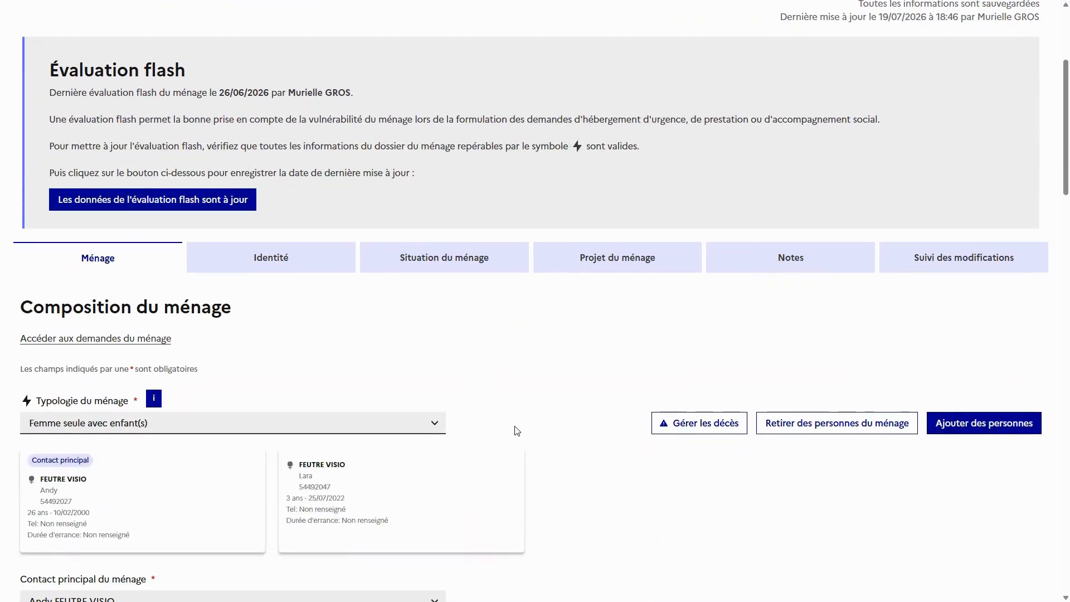
pyautogui.click(997, 256)
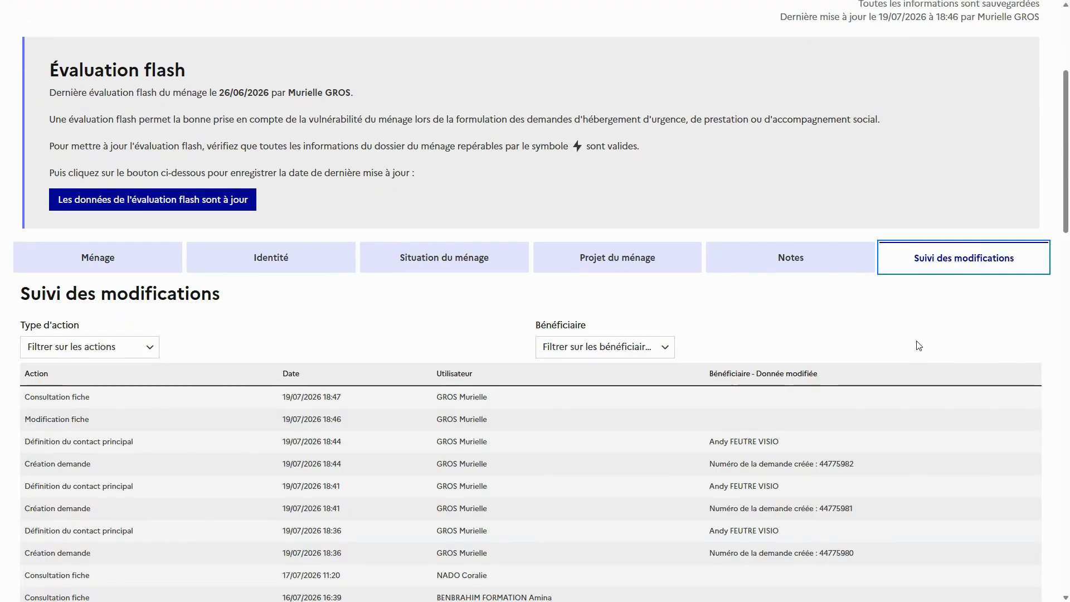
pyautogui.click(119, 256)
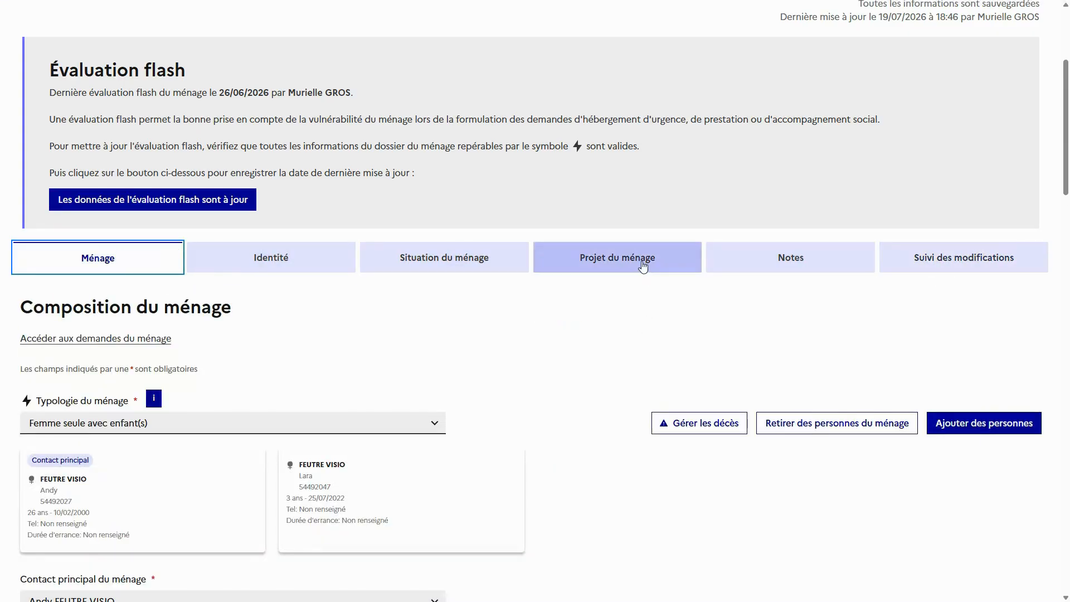
# Step: Examine the household's Projet du ménage section down to its support needs and social notes
pyautogui.click(643, 266)
pyautogui.scroll(-10, 508, 406)
pyautogui.scroll(-5, 508, 409)
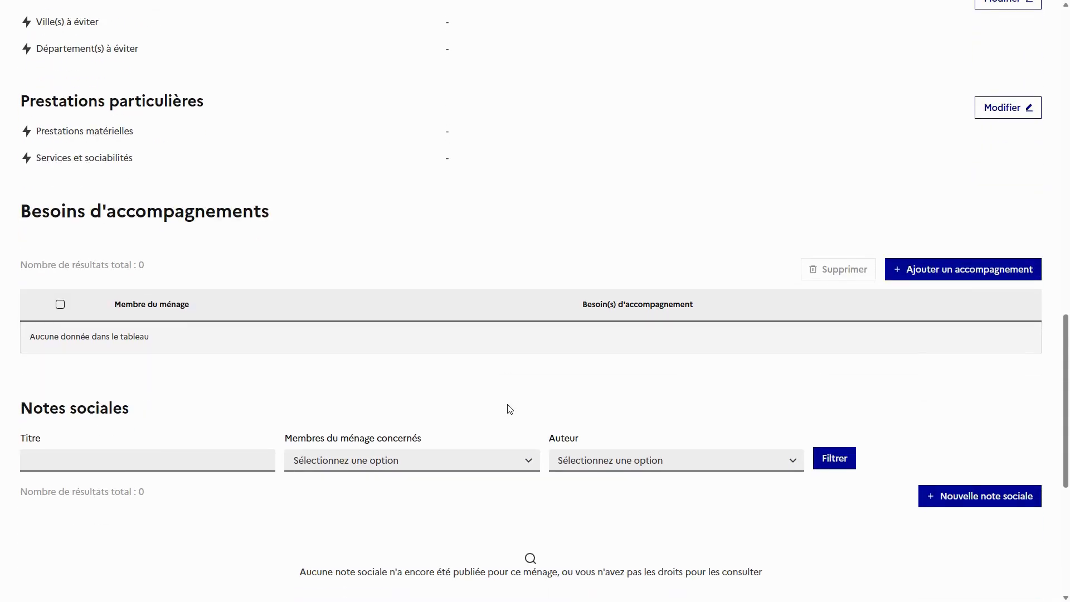
# Step: Create an insertion request for the household, keeping both members selected and the typology Femme seule avec enfant(s)
pyautogui.scroll(15, 509, 409)
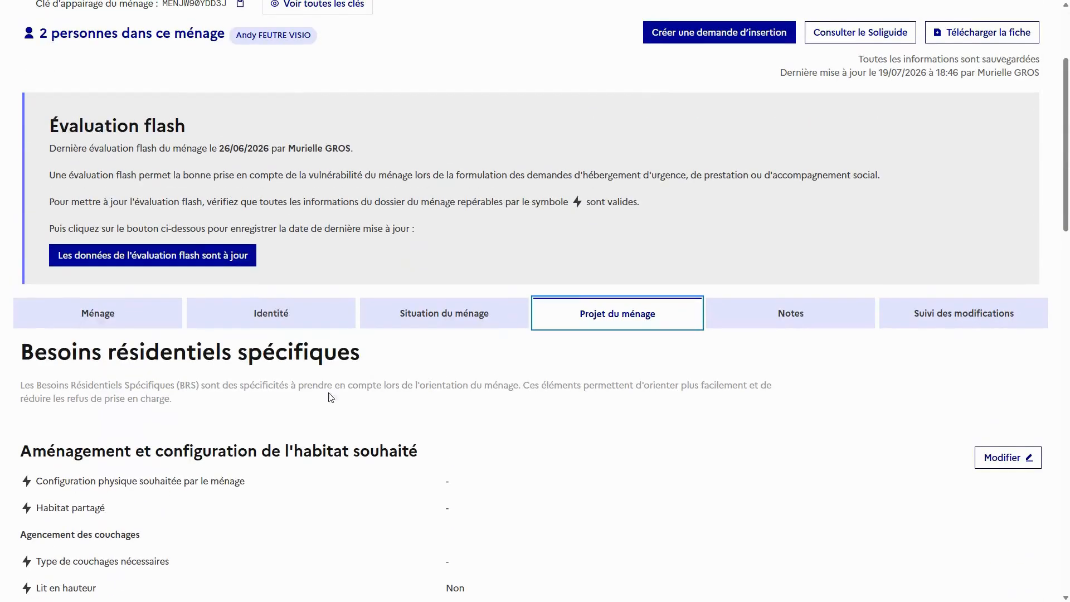
pyautogui.click(116, 319)
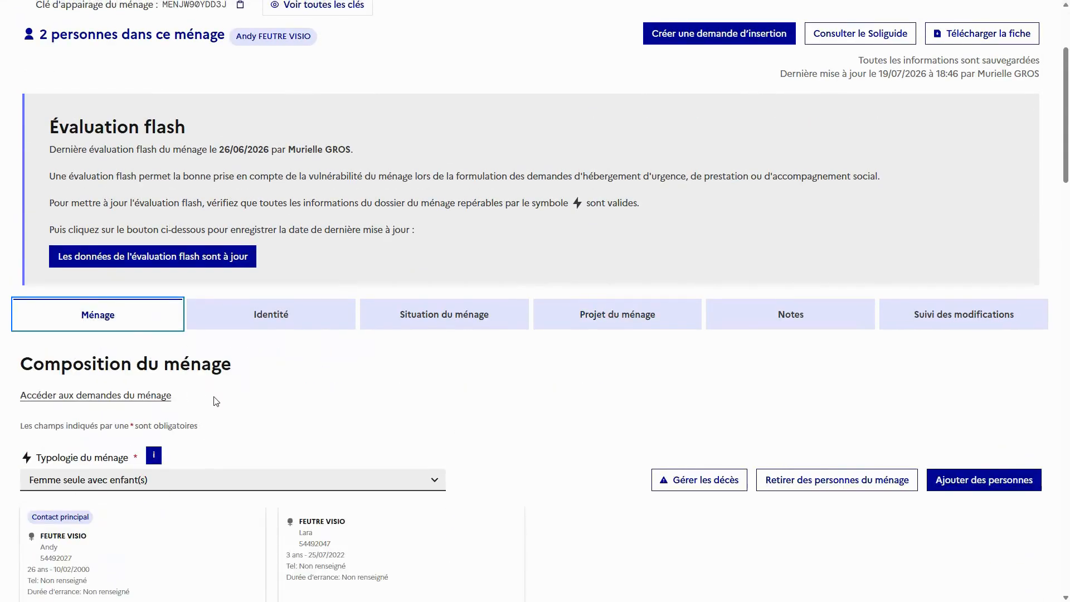
pyautogui.scroll(2, 318, 461)
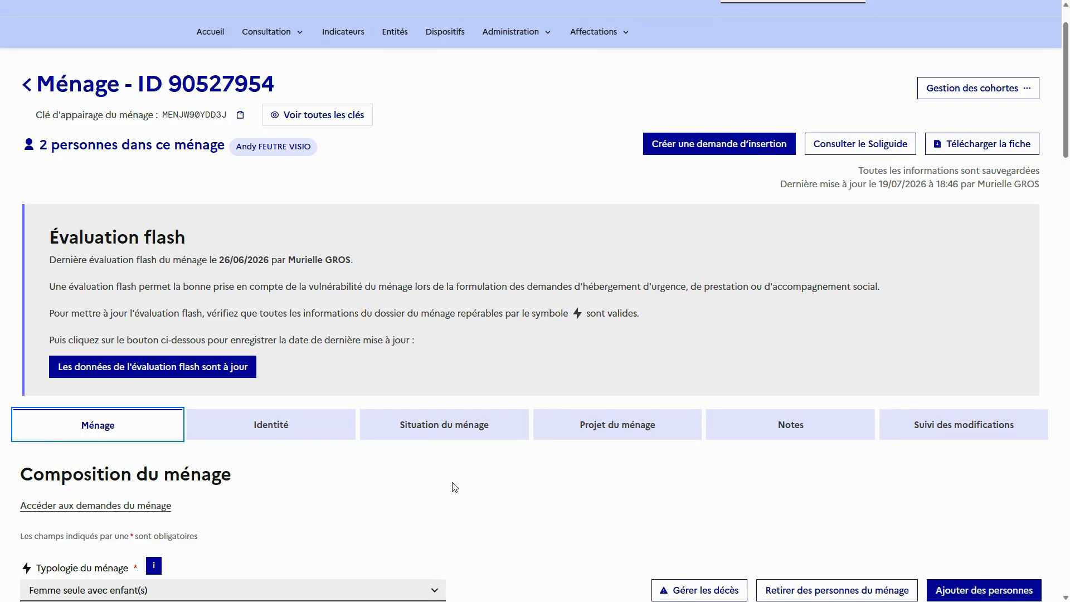
pyautogui.click(720, 147)
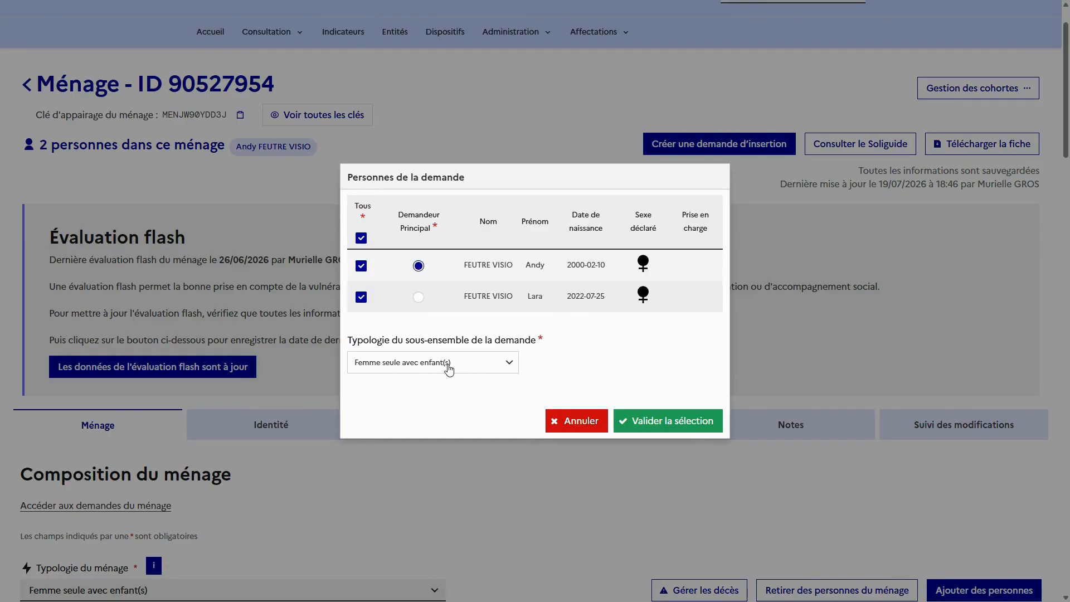
pyautogui.click(654, 425)
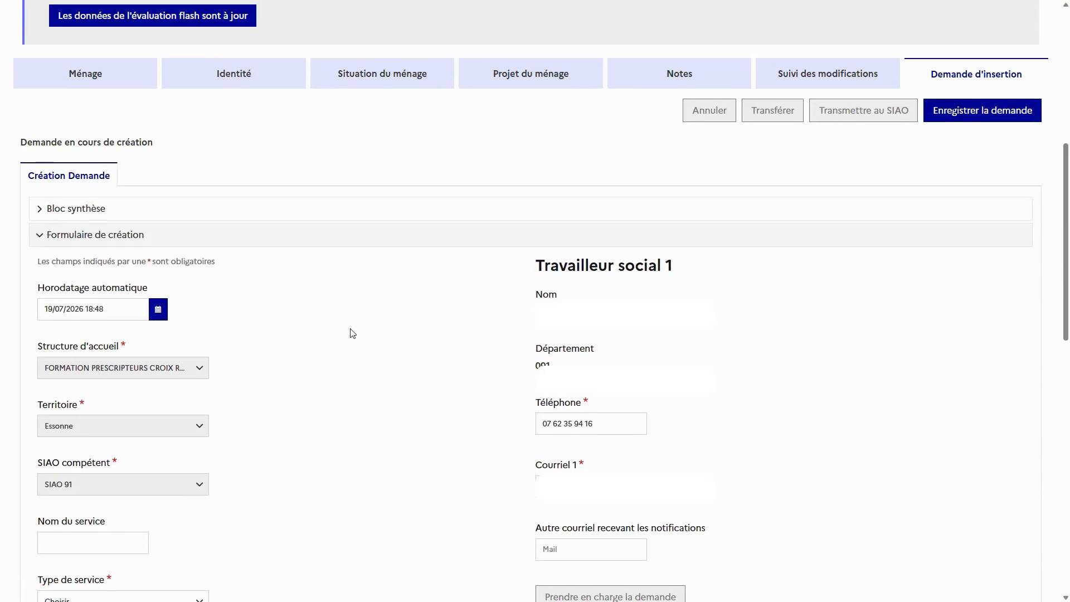
# Step: Set the request's Type de service to Autre plate-forme in the creation form
pyautogui.scroll(-2, 359, 333)
pyautogui.scroll(-2, 351, 334)
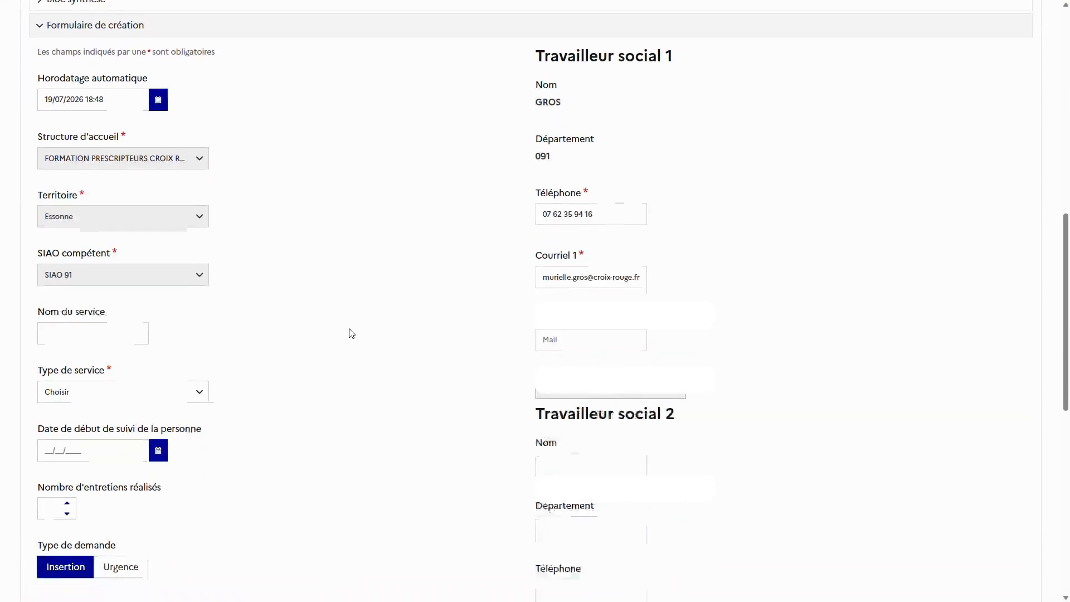
pyautogui.click(163, 383)
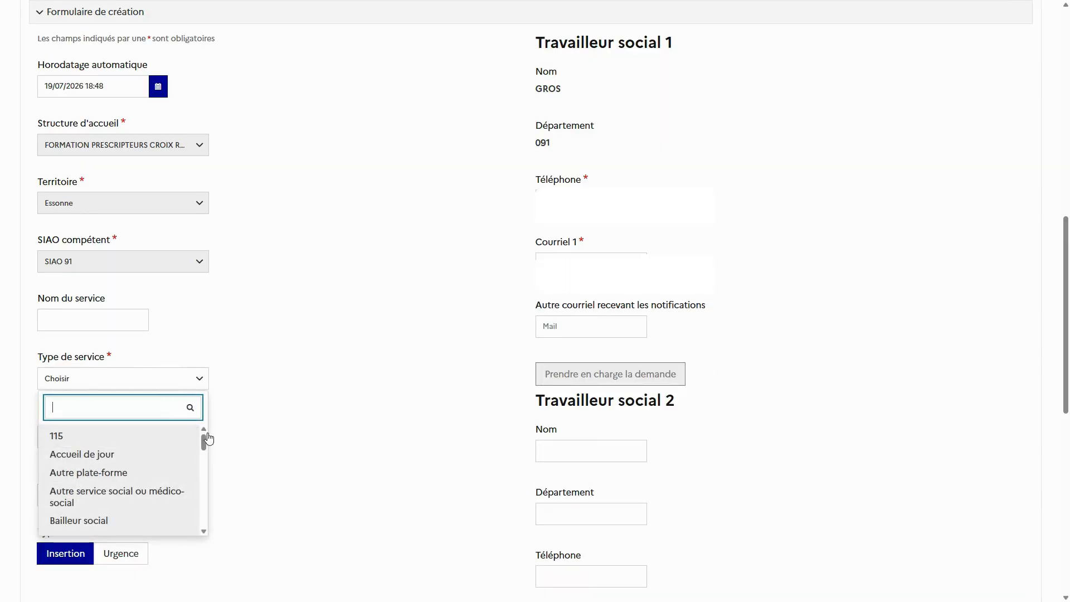
pyautogui.moveTo(203, 442)
pyautogui.mouseDown()
pyautogui.moveTo(205, 469)
pyautogui.moveTo(205, 429)
pyautogui.mouseUp()
pyautogui.click(136, 472)
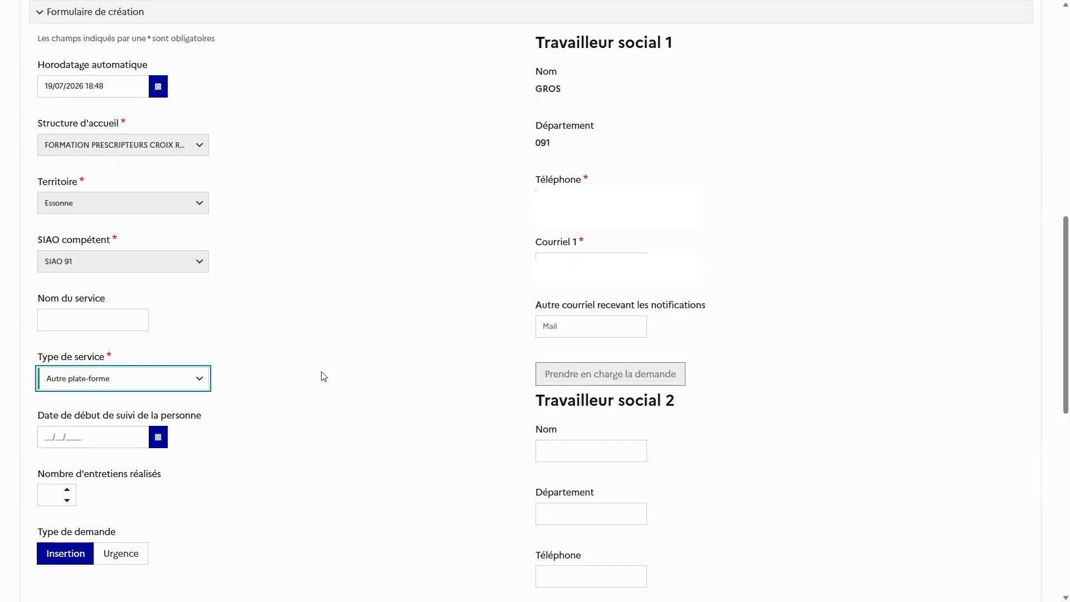
# Step: Check the address in the request's Informations générales against the one recorded in the household's Ménage section
pyautogui.scroll(-4, 329, 399)
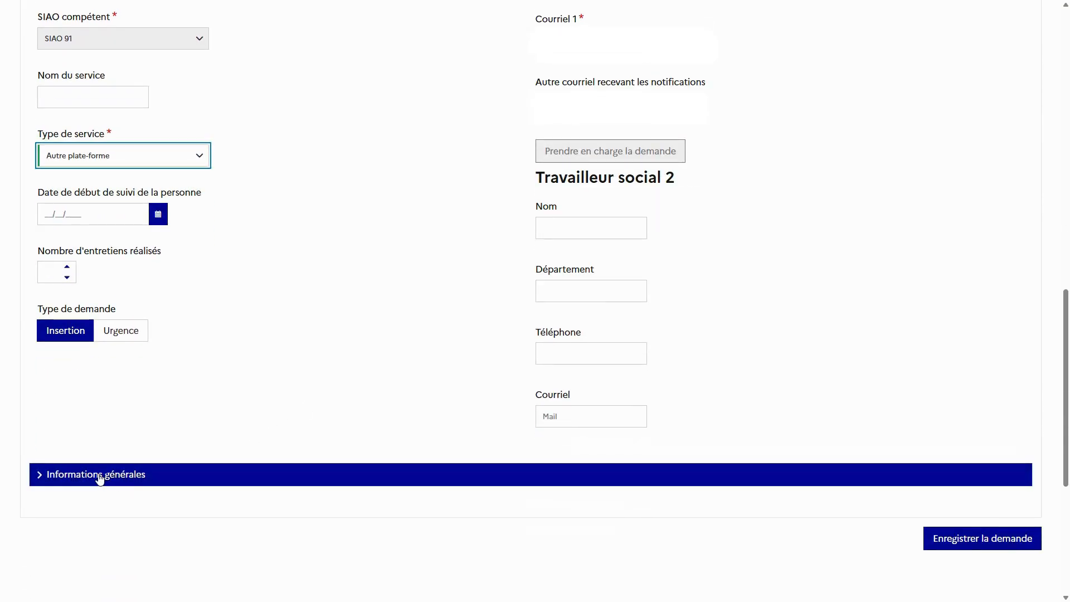
pyautogui.click(99, 474)
pyautogui.scroll(6, 341, 456)
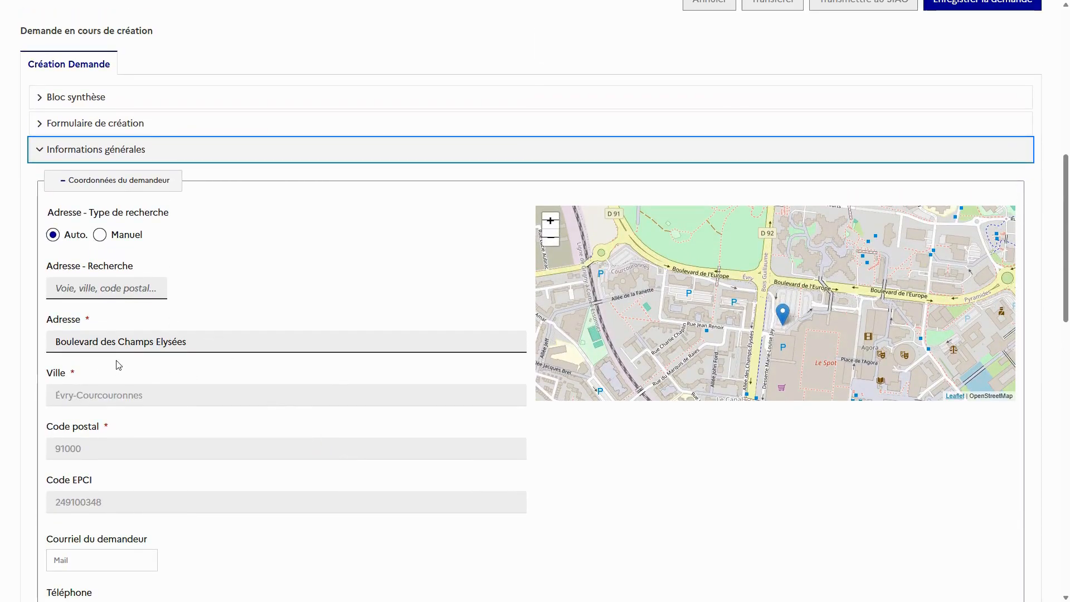
pyautogui.scroll(5, 229, 380)
pyautogui.click(83, 240)
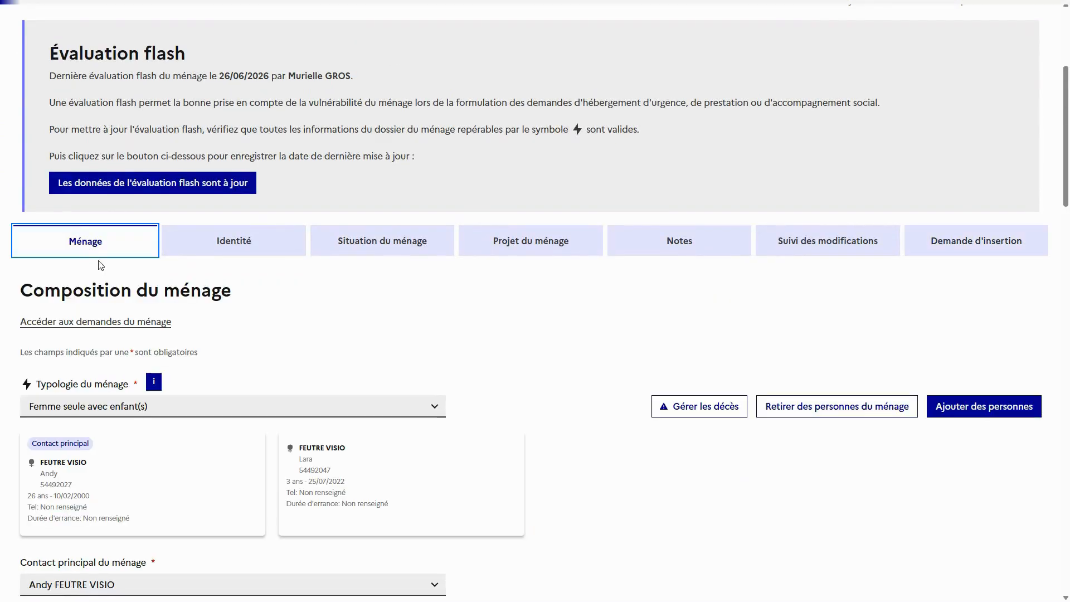
pyautogui.scroll(-5, 174, 430)
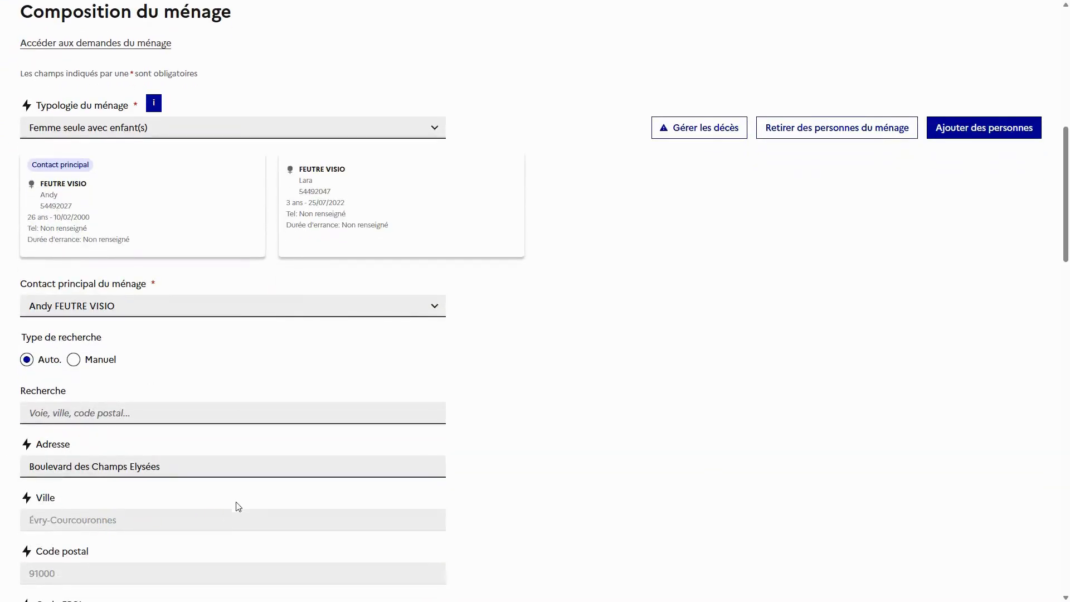
pyautogui.scroll(2, 228, 502)
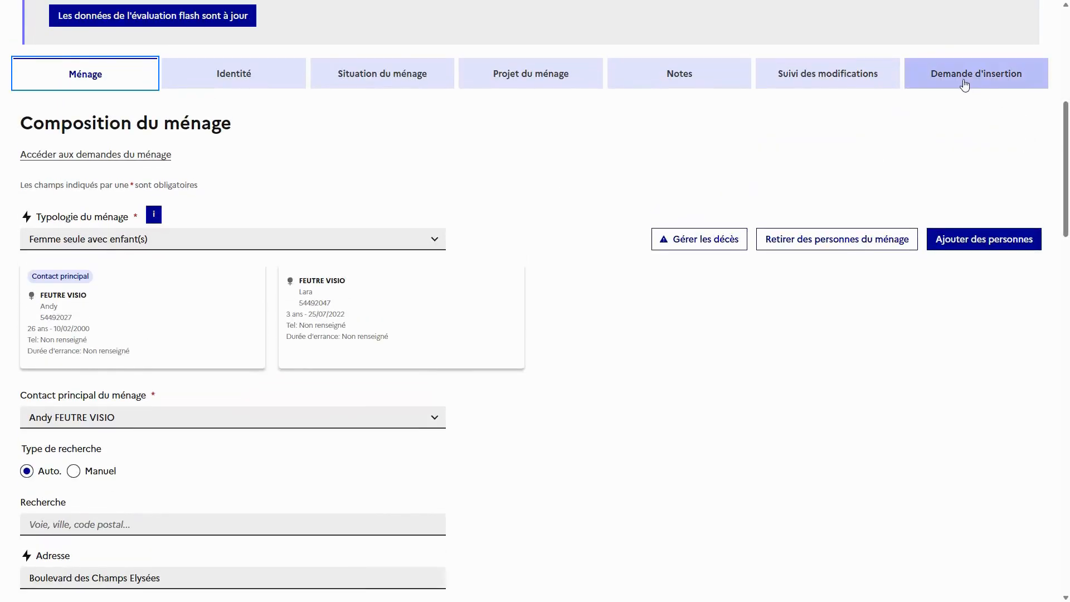
# Step: Return to the insertion request and review its Informations générales down to the Spécificités comments
pyautogui.click(968, 87)
pyautogui.scroll(-8, 317, 446)
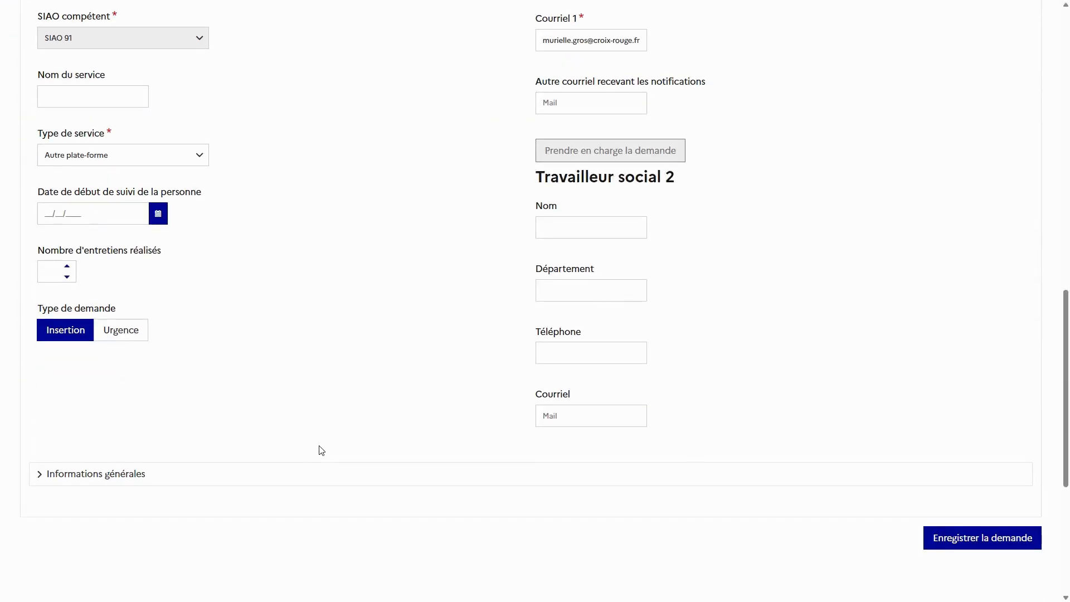
pyautogui.scroll(-3, 269, 384)
pyautogui.click(143, 303)
pyautogui.scroll(-6, 273, 340)
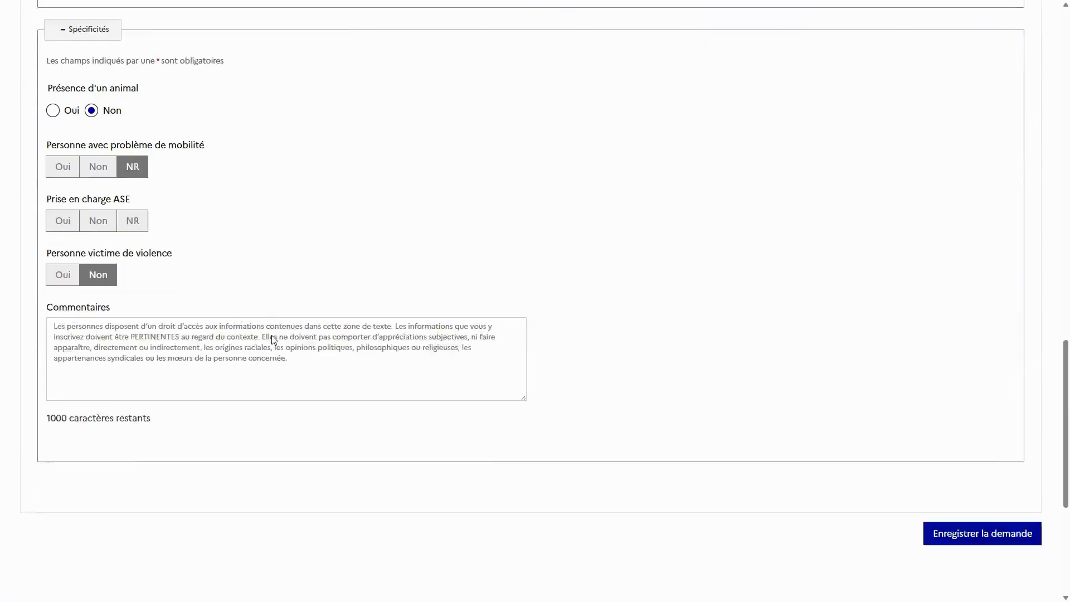
pyautogui.scroll(-2, 273, 340)
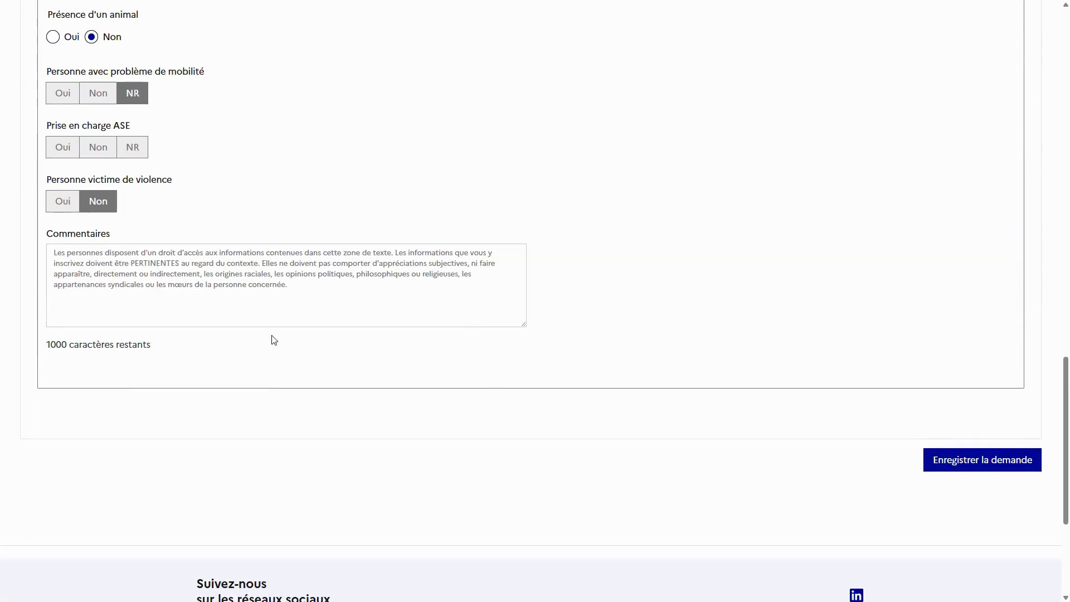
# Step: Save the insertion request and transmit it to the SIAO
pyautogui.click(976, 462)
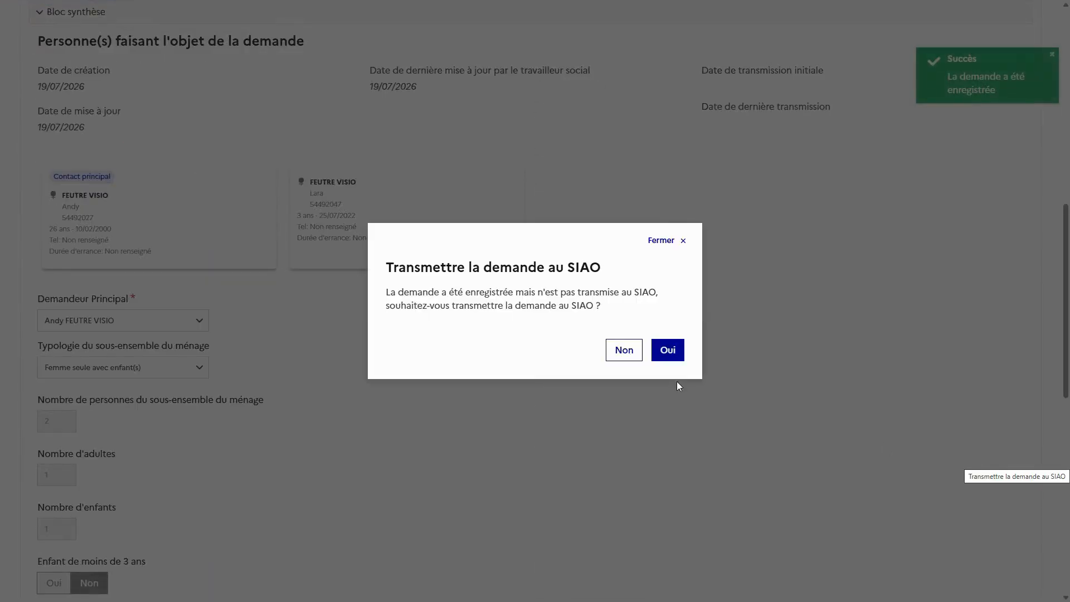
pyautogui.click(667, 350)
pyautogui.click(594, 339)
# Step: Check the Notes sociales in the household's Projet du ménage section for access to the published social report
pyautogui.scroll(5, 692, 418)
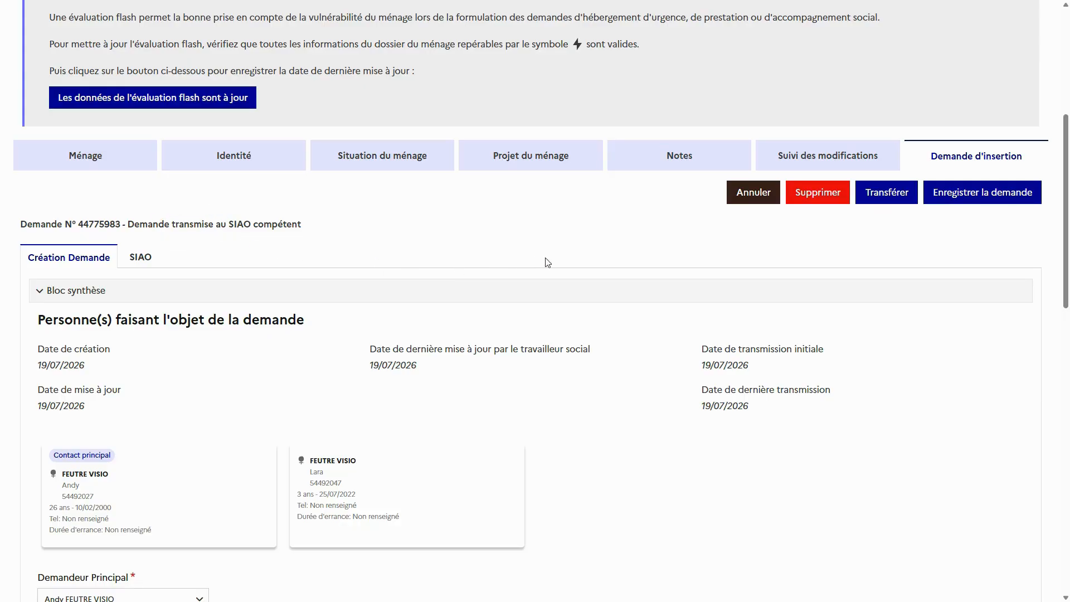
pyautogui.click(536, 156)
pyautogui.scroll(-12, 615, 291)
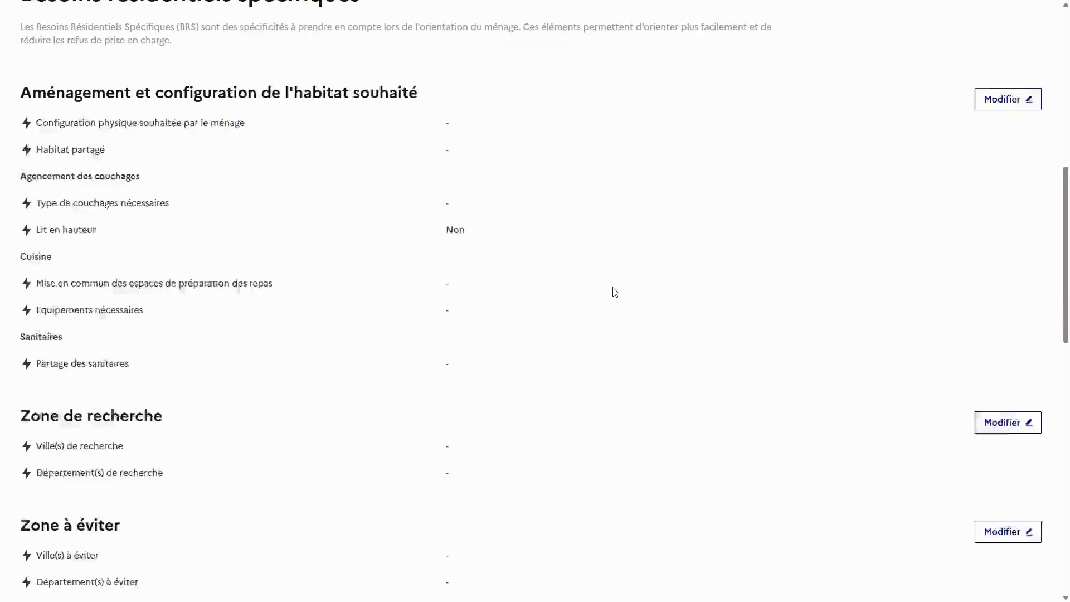
pyautogui.scroll(-2, 614, 292)
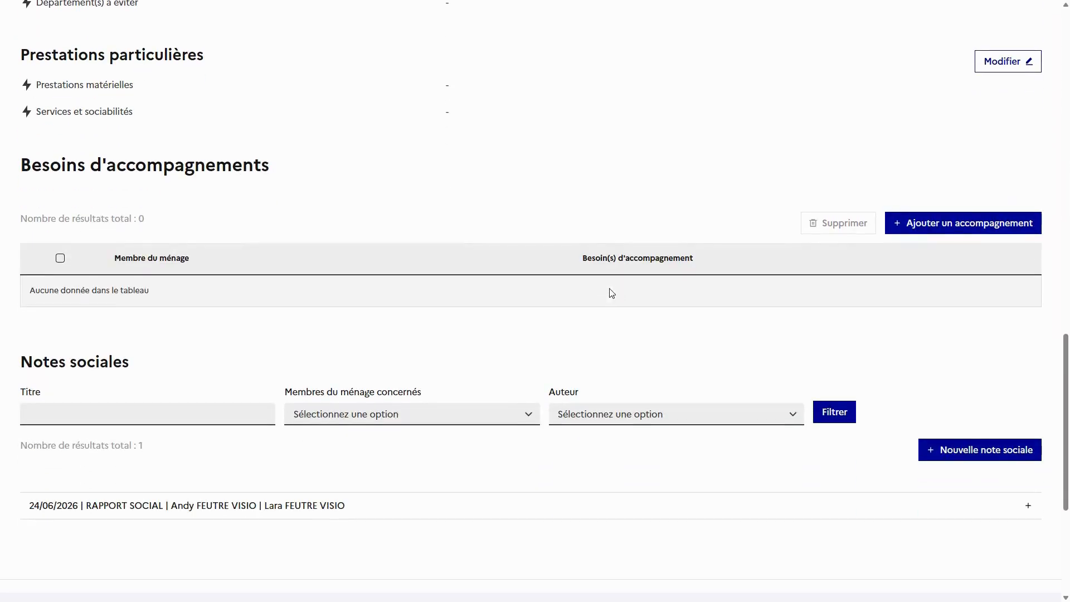